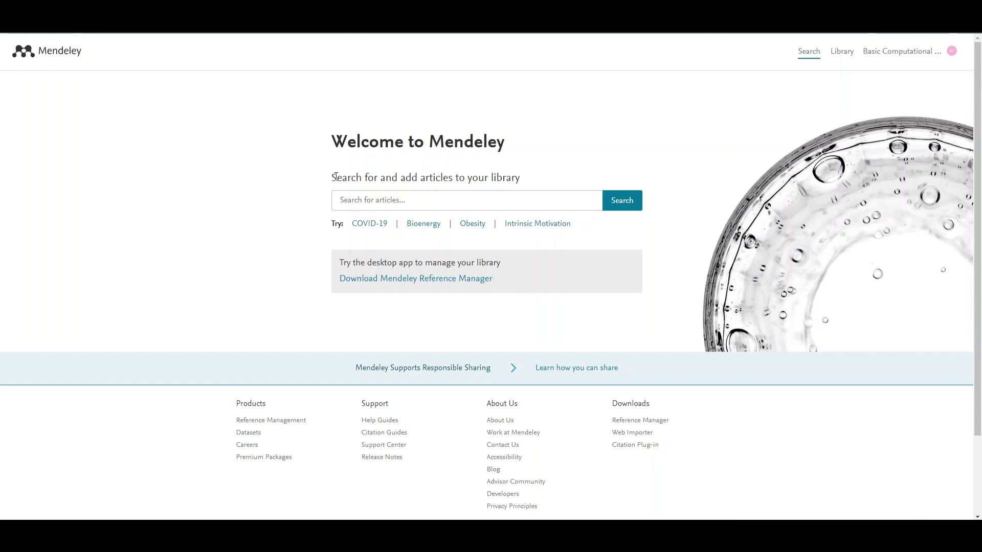
Search COVID-19 and add 'COVID-19 diagnosis and management: a comprehensive review' to the library
click(375, 224)
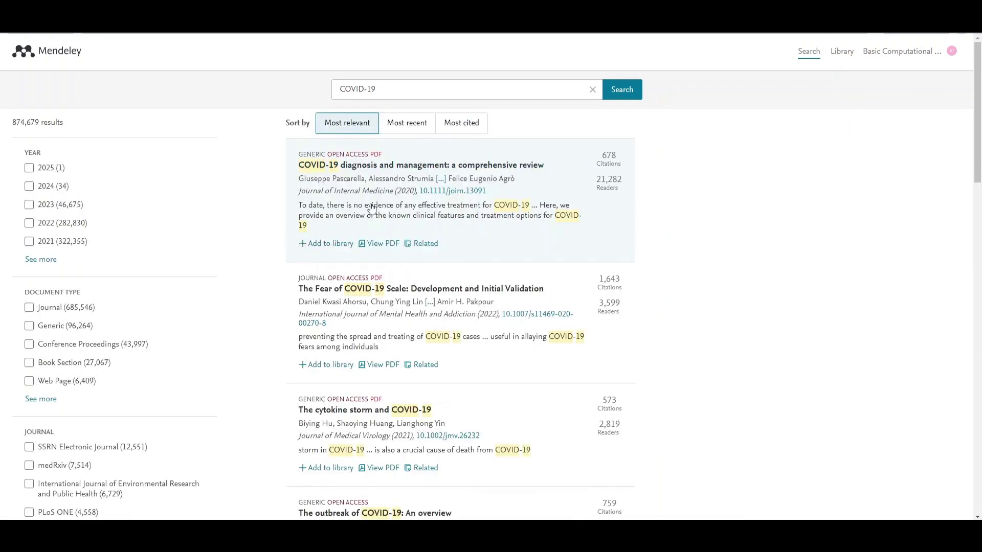
click(342, 245)
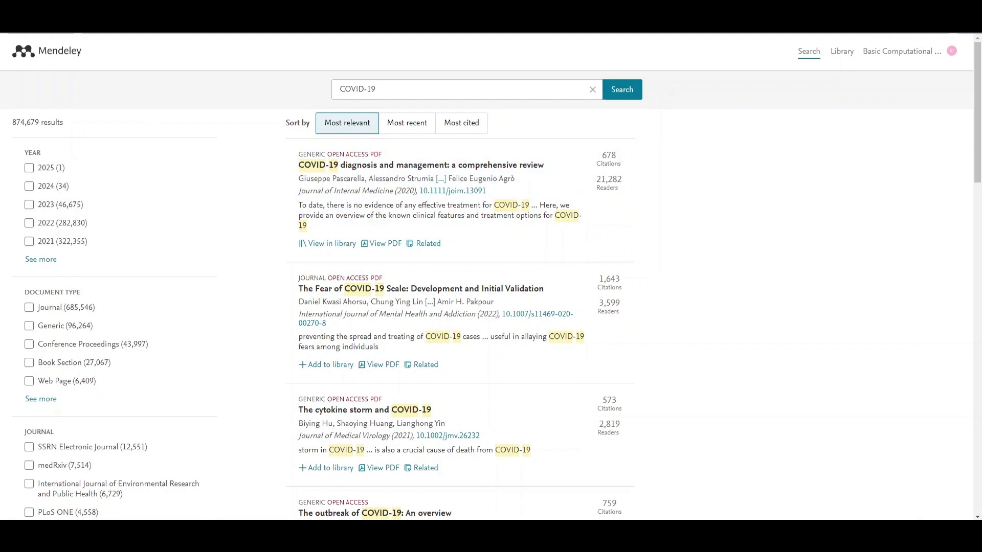
Check the library for the review, then view the Mendeley Reference Manager for Desktop download page
click(843, 58)
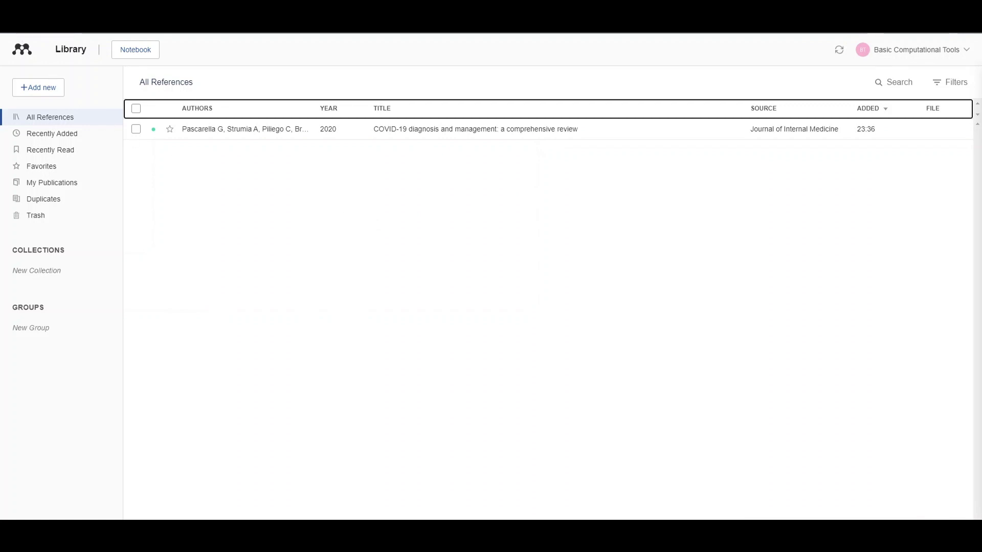
key(alt+Left)
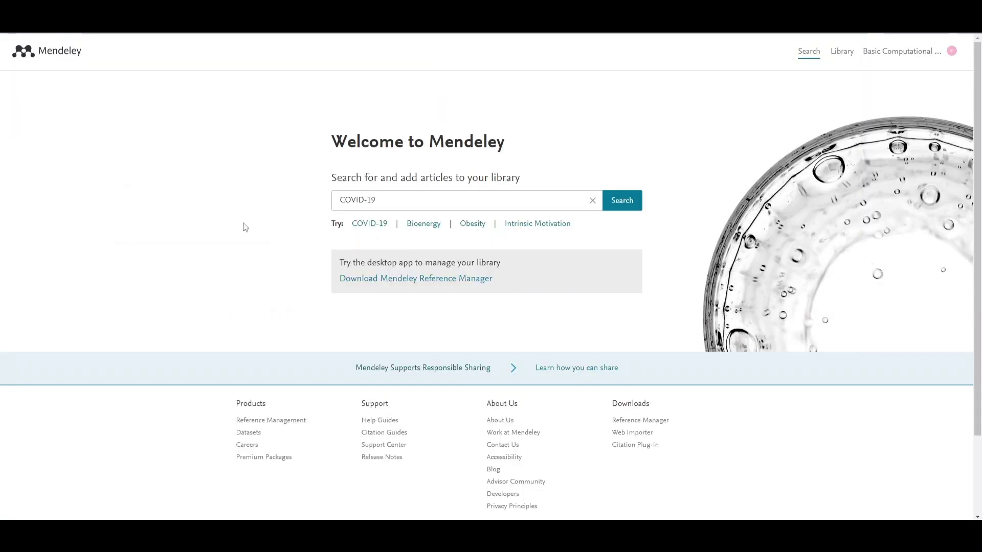
click(423, 285)
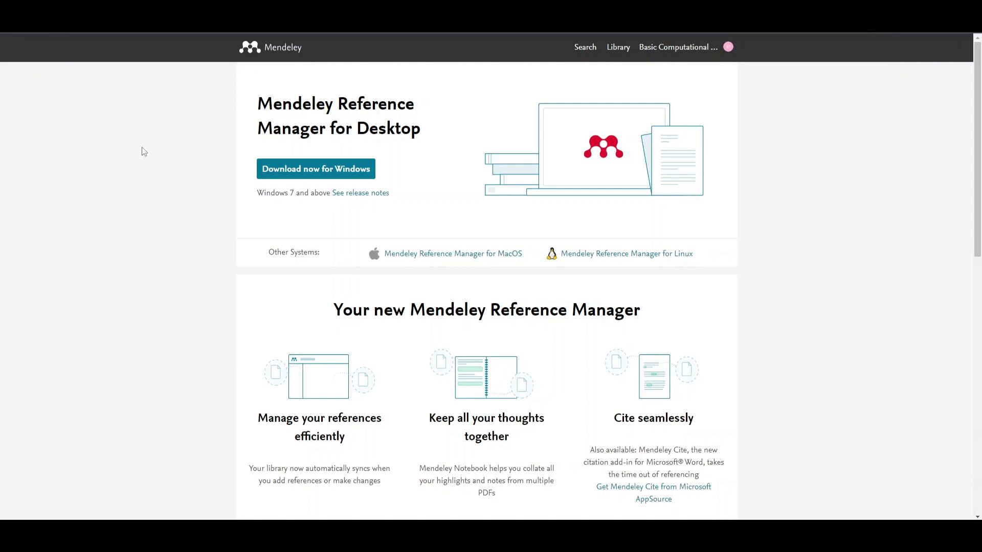
Go back to the welcome page, open the library, and browse the File and Help menus
key(alt+Left)
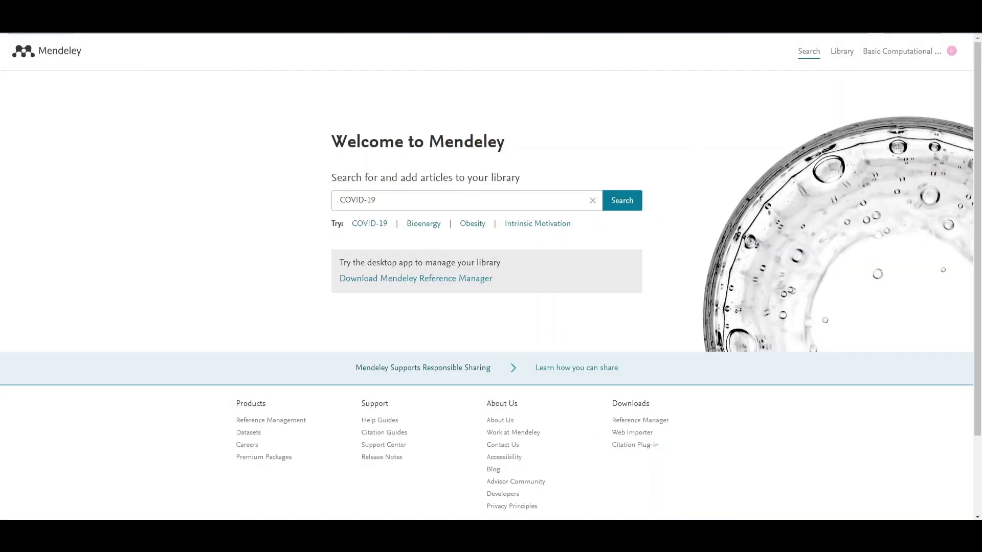
click(842, 53)
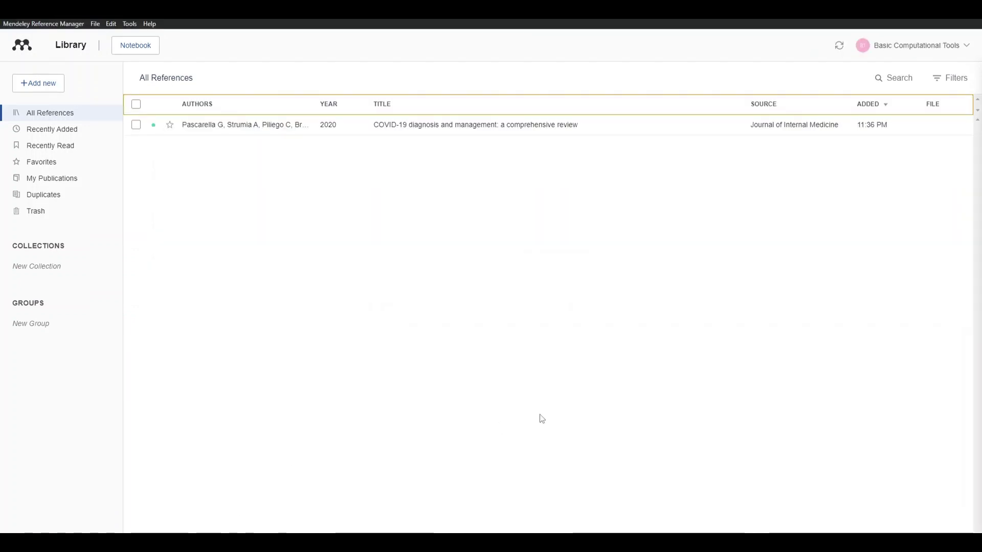
click(95, 24)
mouse_move(107, 25)
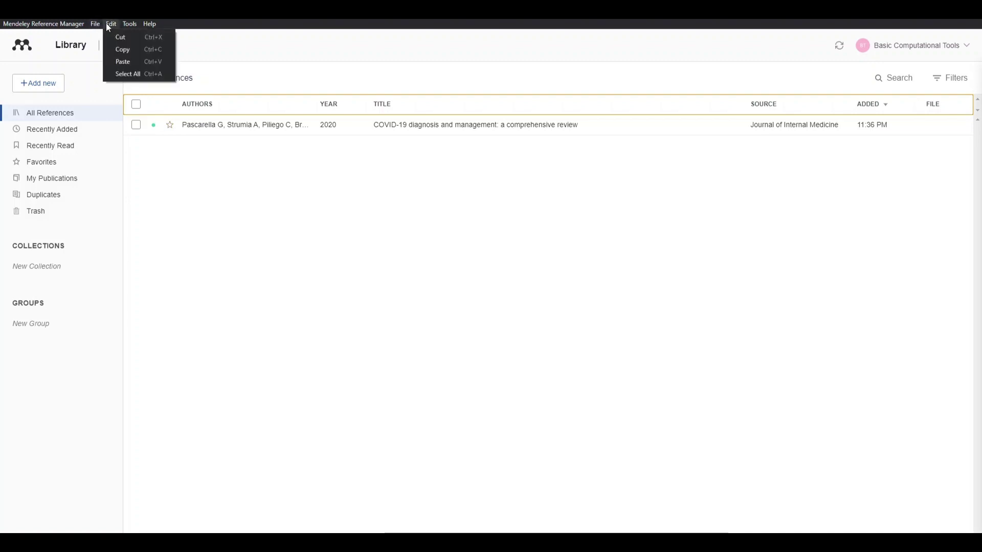
click(151, 24)
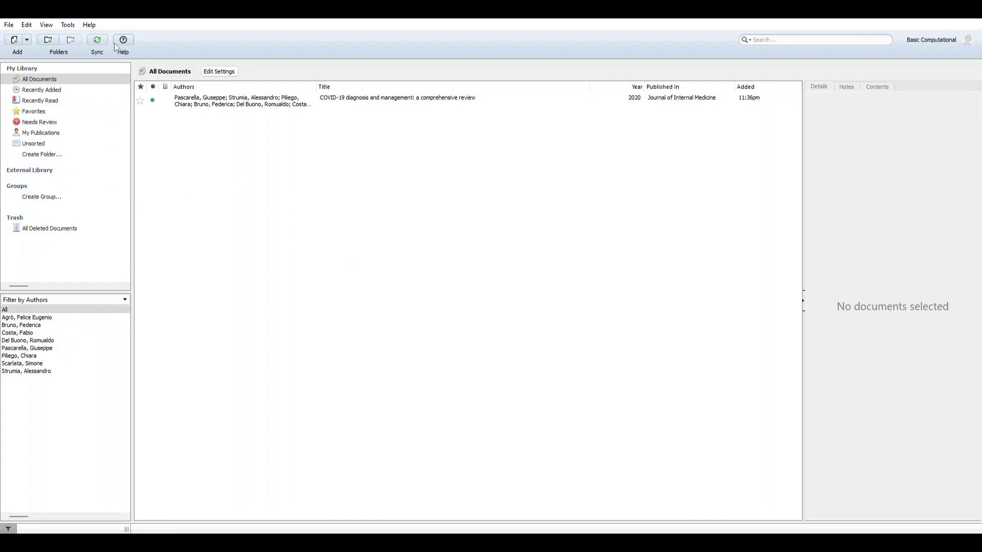
click(45, 26)
mouse_move(64, 27)
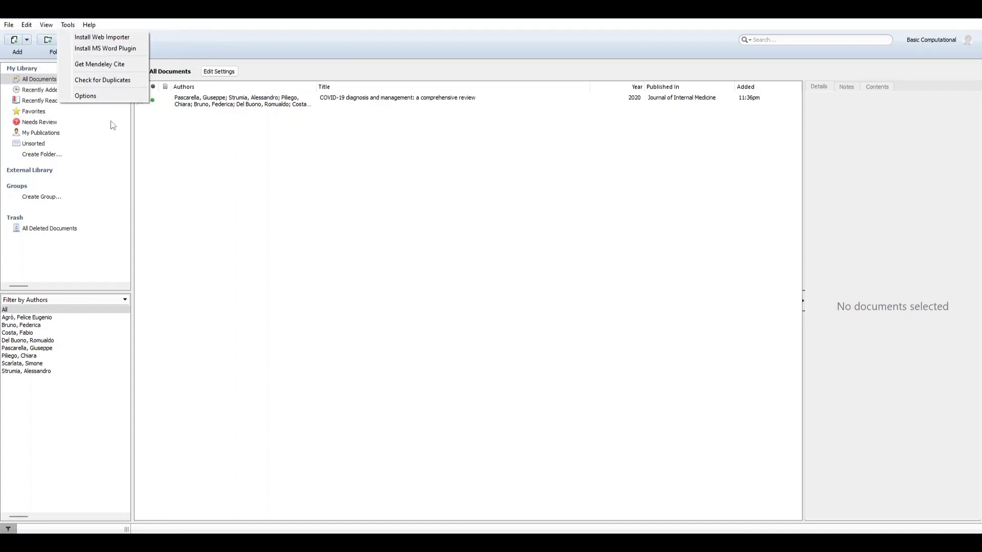
click(109, 97)
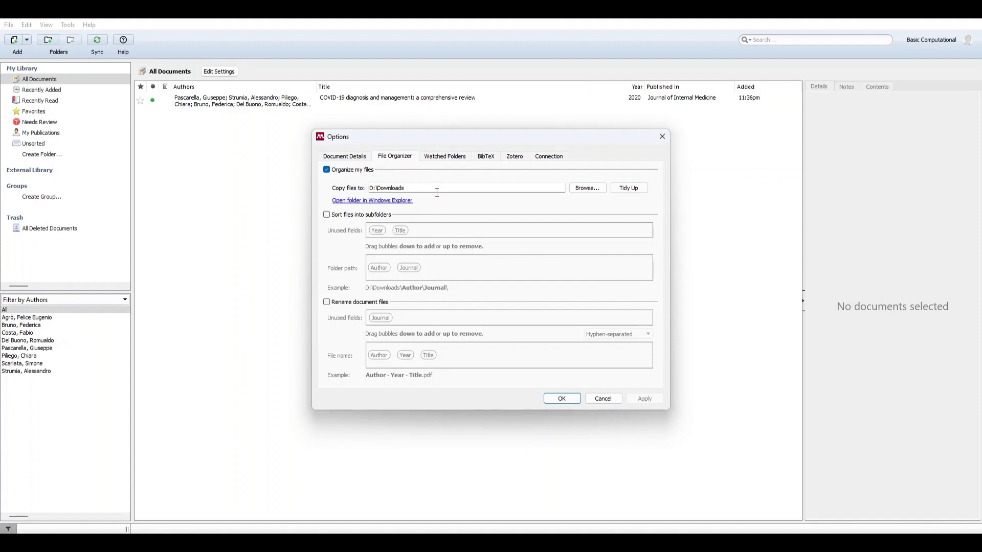
click(361, 303)
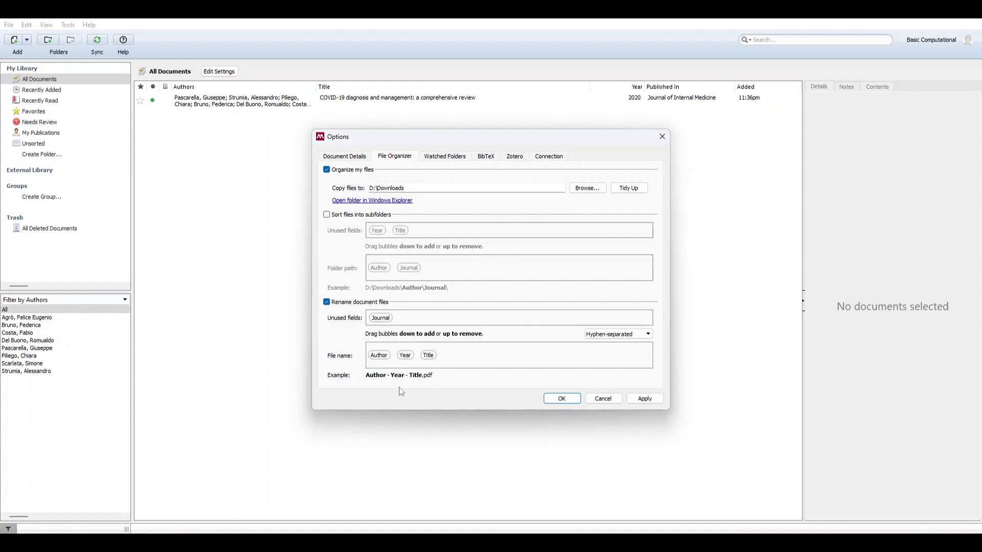
drag(428, 358, 390, 361)
drag(368, 363, 419, 361)
click(605, 399)
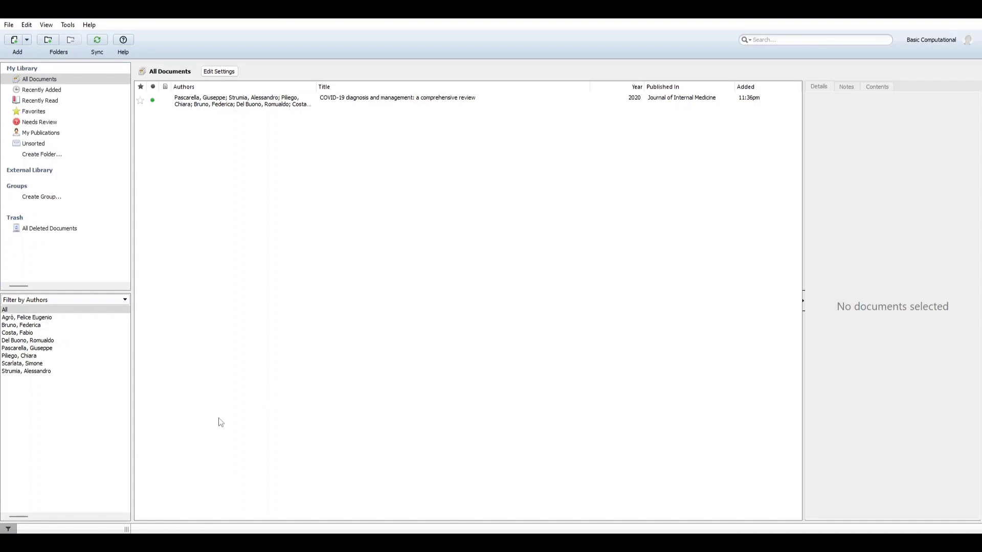
Drag example.bib from the RAS Techniques and Instruments Template folder into Mendeley's document list
click(104, 538)
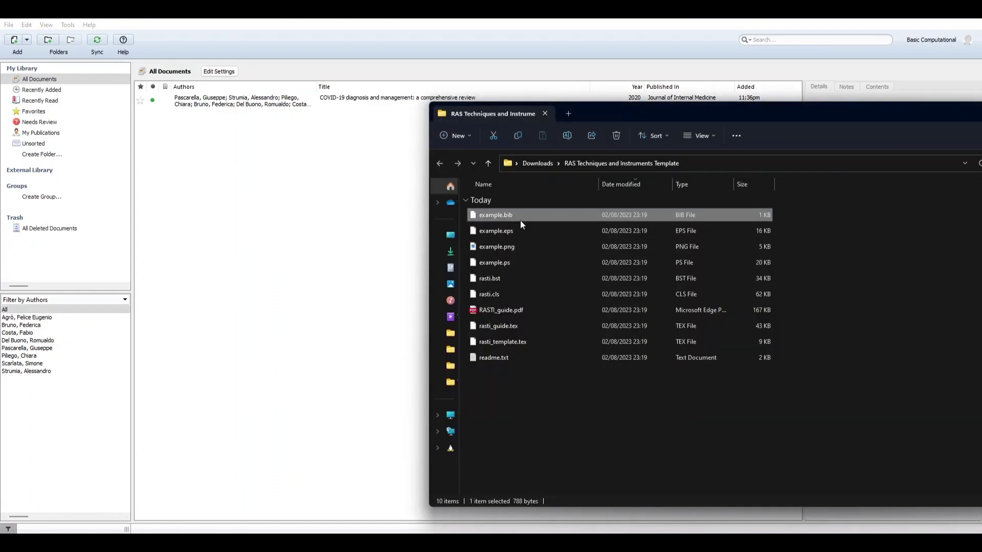
drag(520, 220, 283, 262)
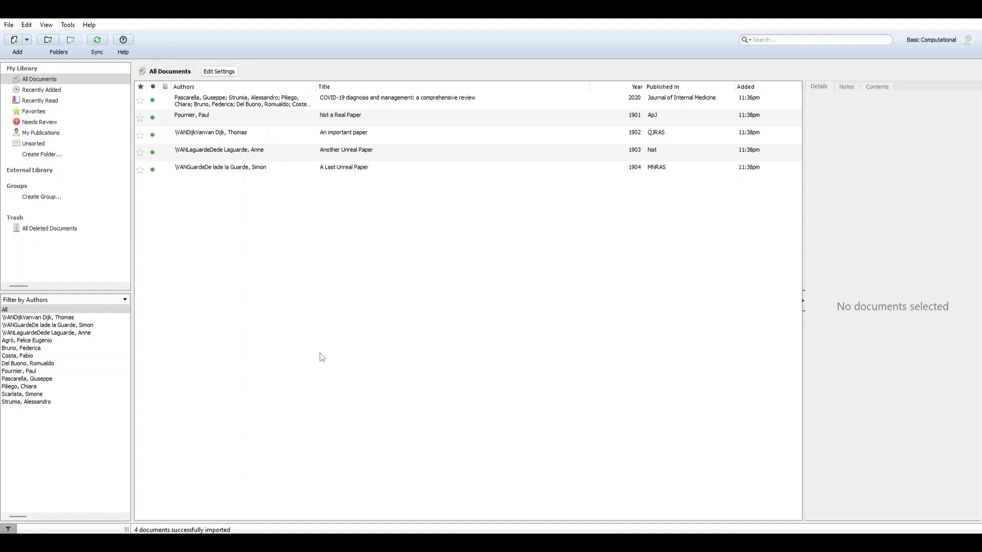
Look up the COVID-19 review by DOI to fill in volume 288, pages 192-206 and URL
click(386, 98)
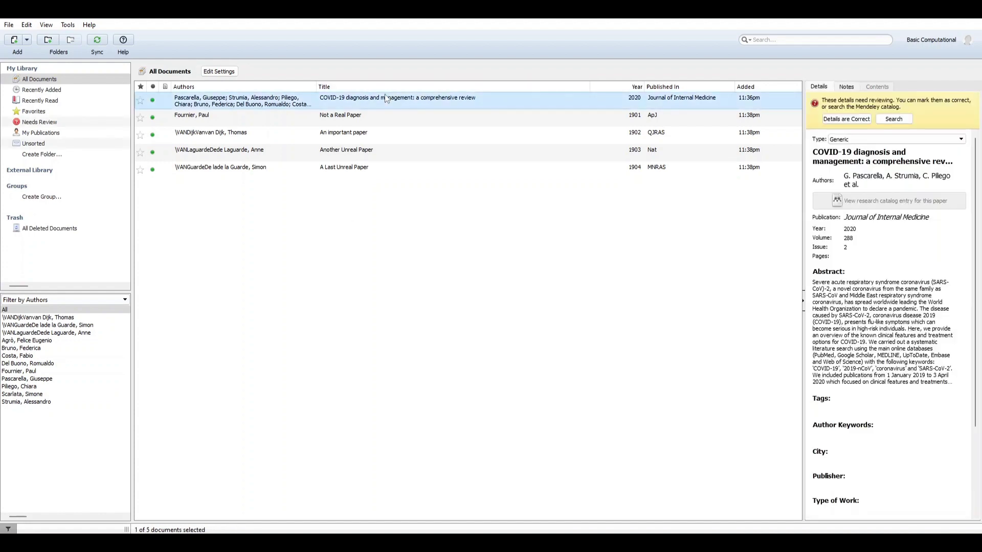
scroll(856, 407, down, 3)
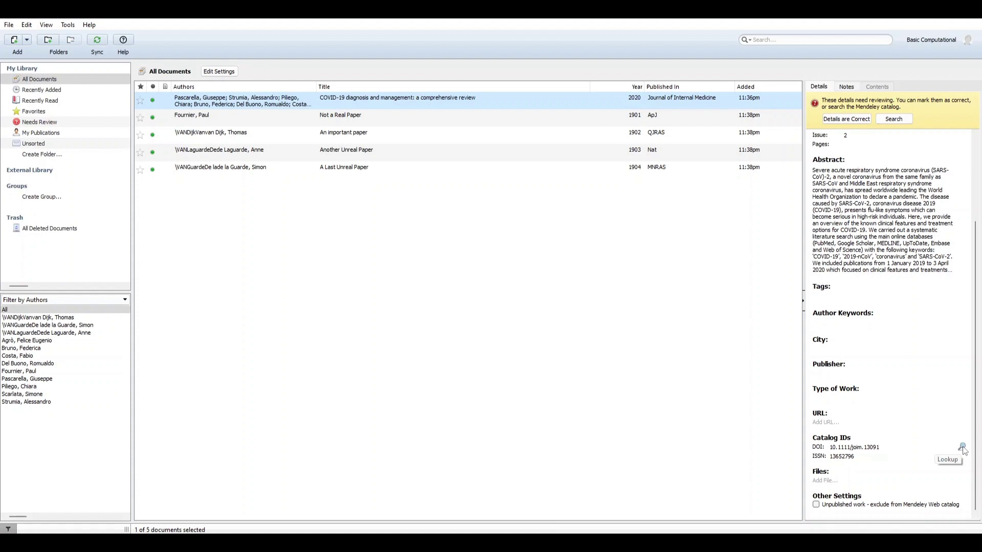
click(962, 447)
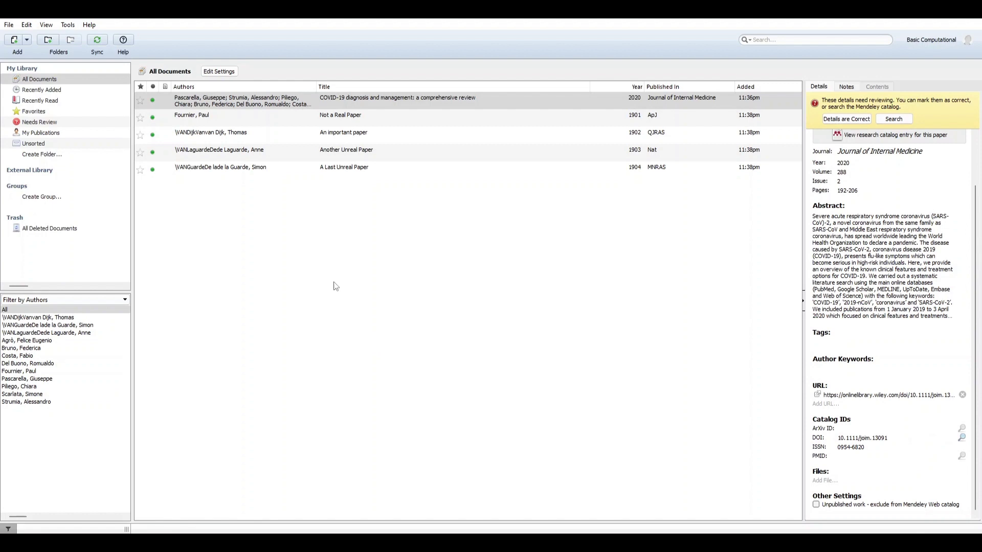
click(268, 253)
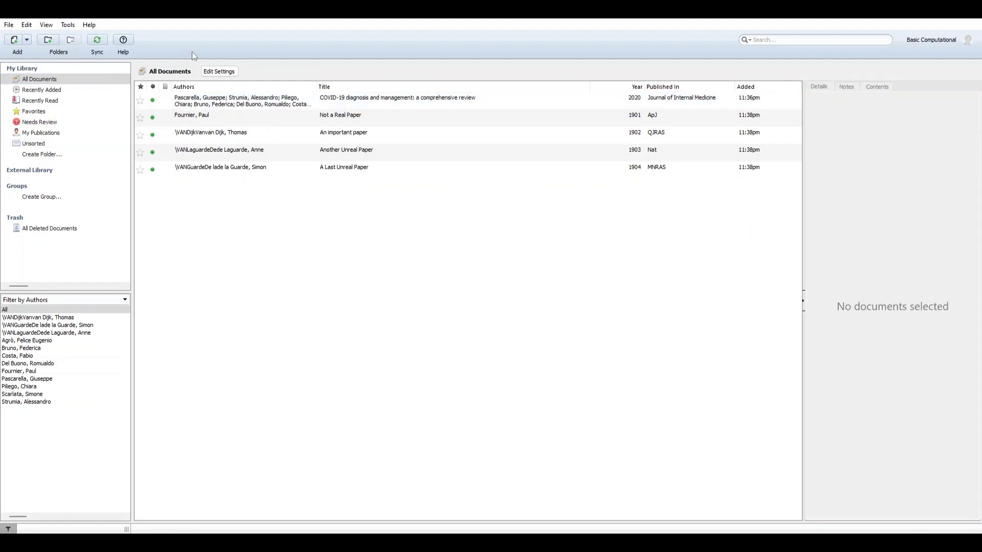
click(67, 26)
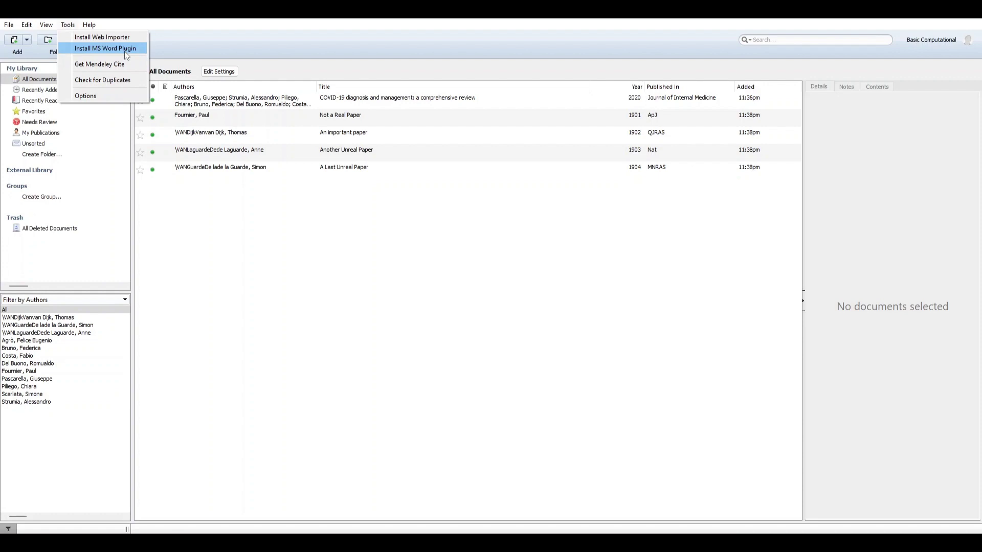
Install the MS Word Plugin from the Tools menu and confirm the Plugin Installed dialog
click(141, 48)
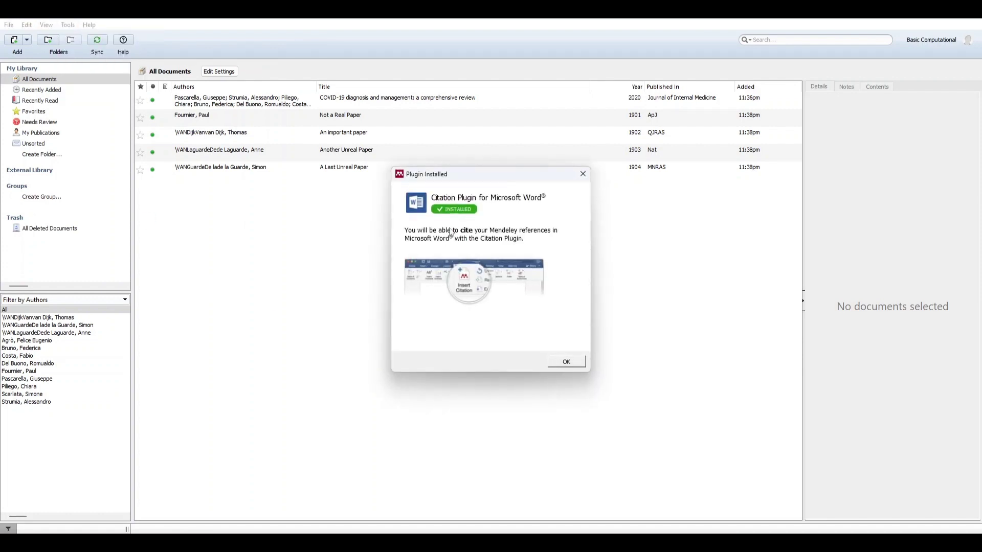
click(566, 363)
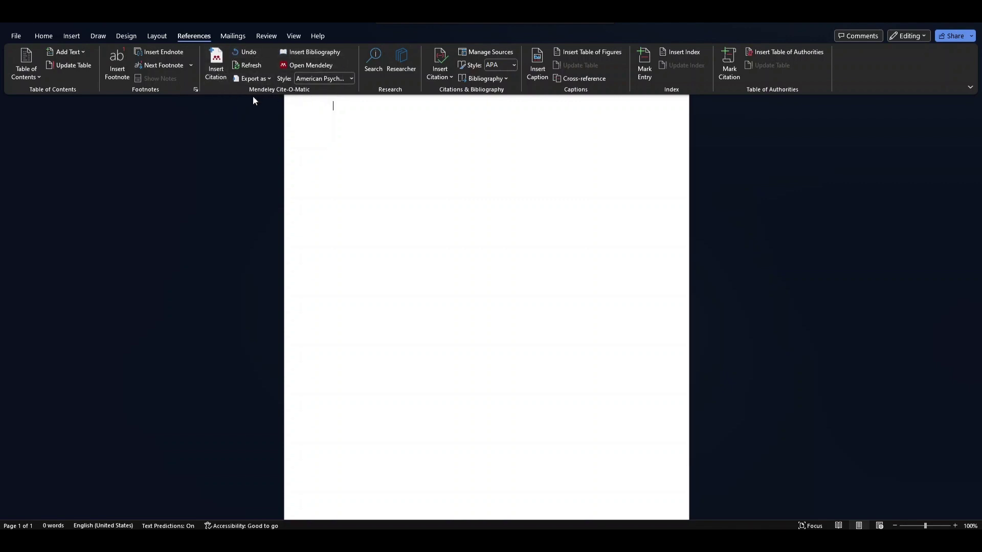
Insert a Mendeley citation to the COVID-19 review and Another Unreal Paper
click(219, 75)
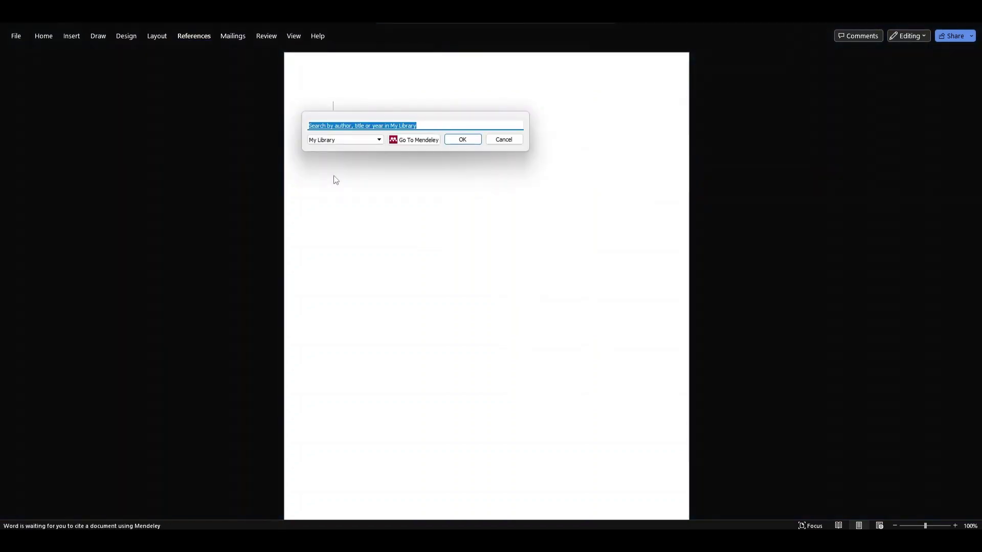
click(509, 143)
click(185, 446)
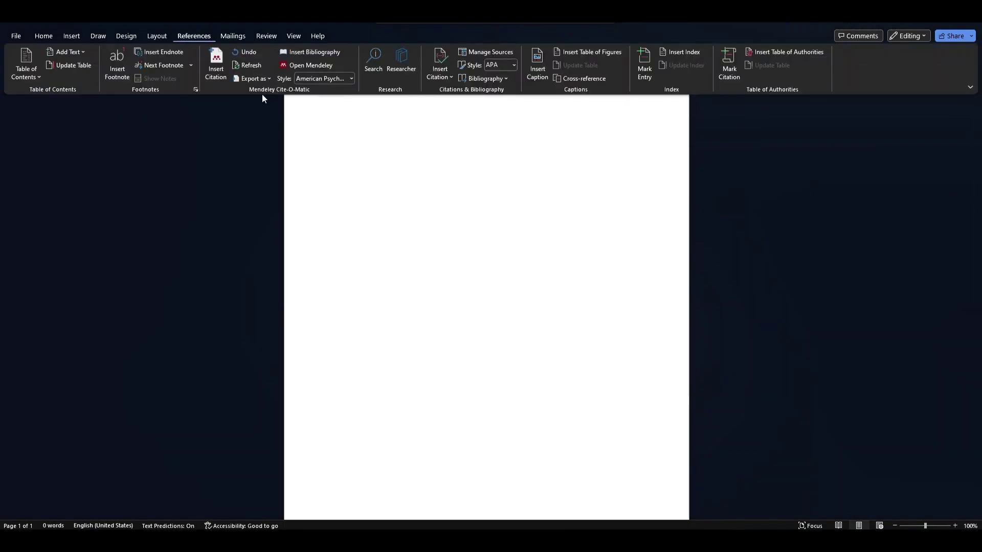
click(213, 76)
text(co)
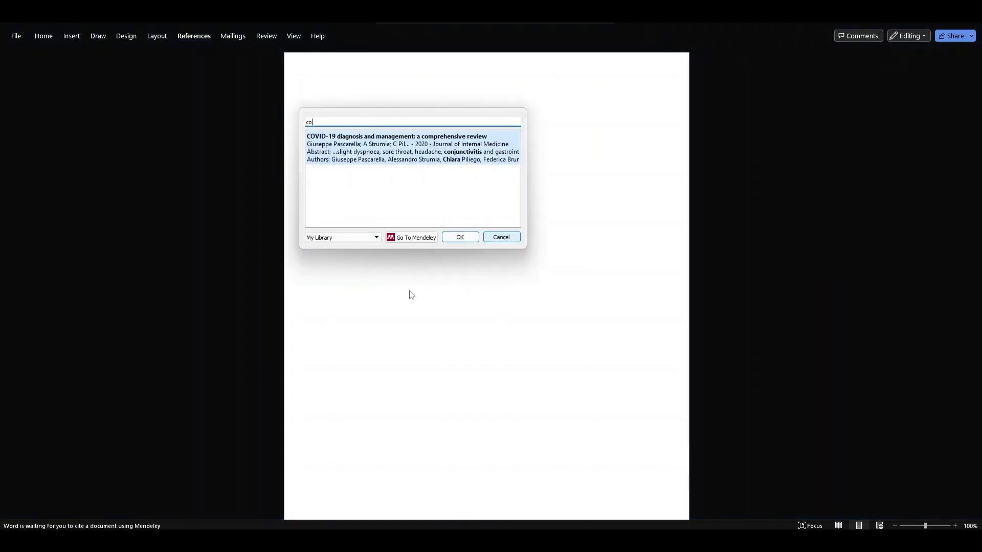
text(vi)
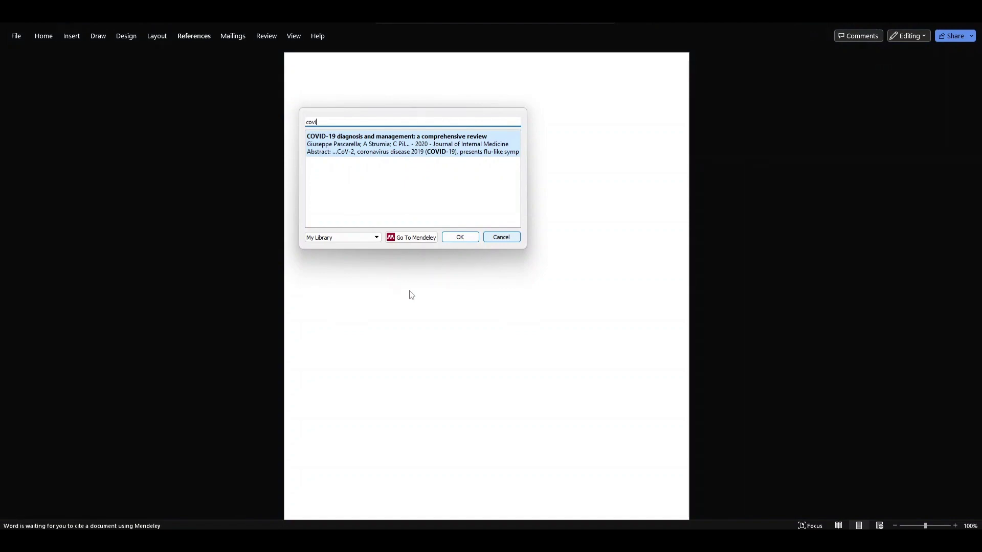
key(Return)
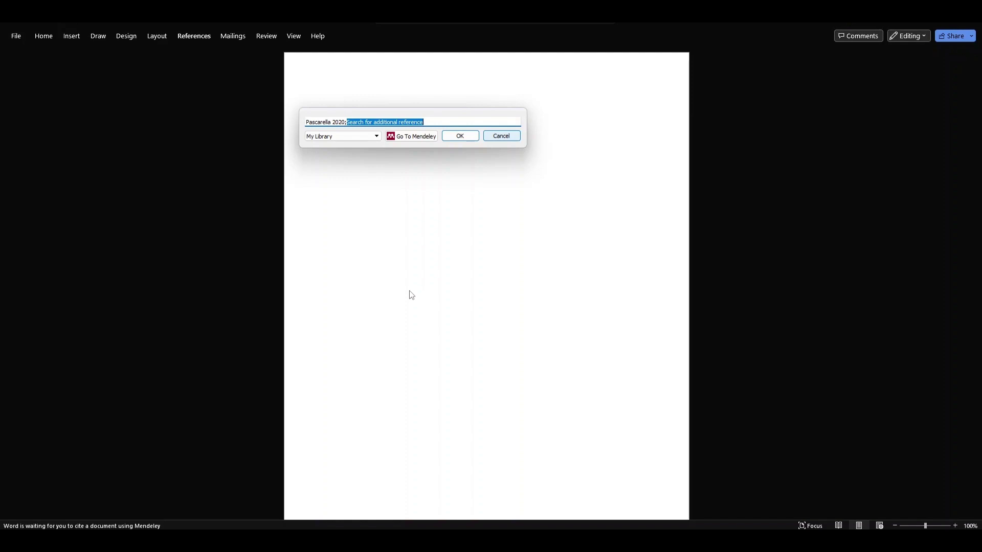
text(un)
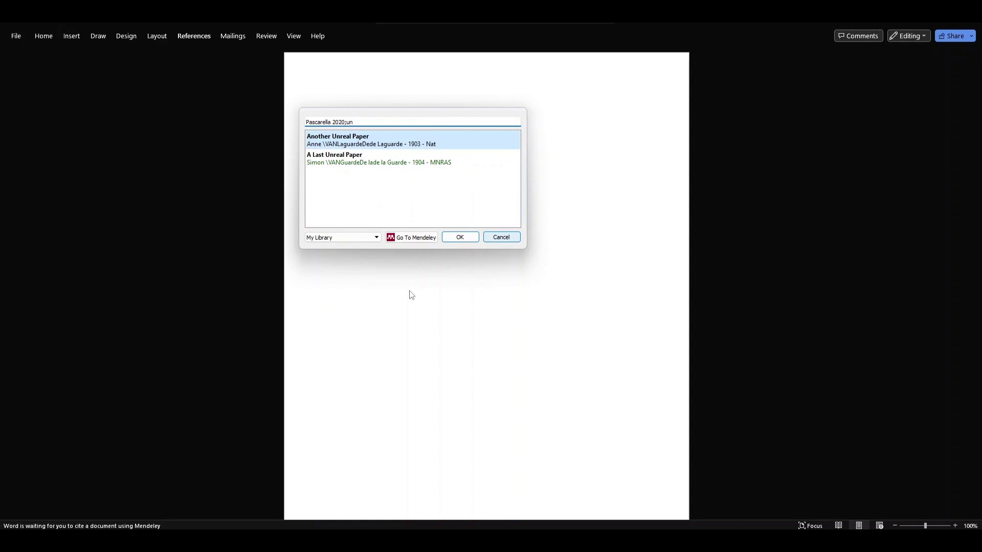
key(Return)
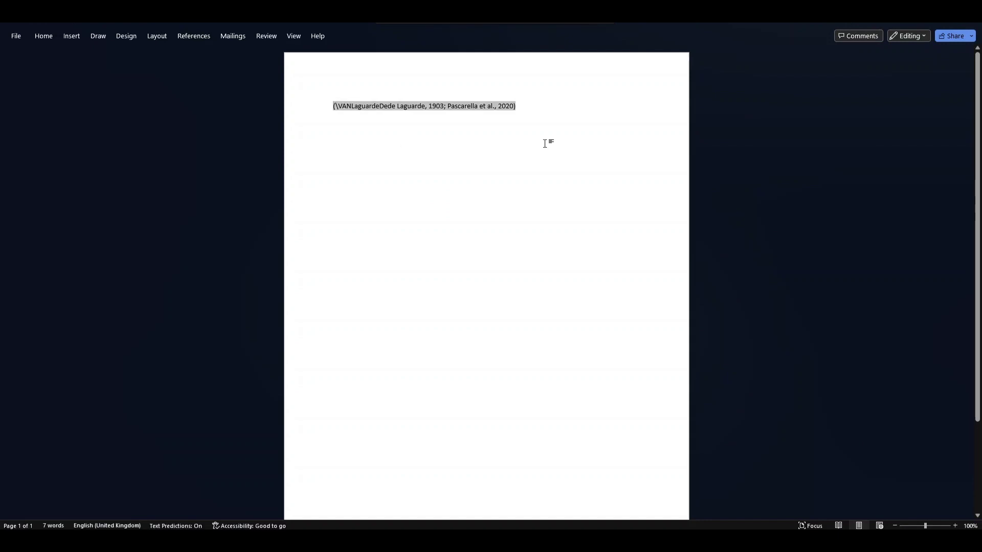
Type 'Some text' before the citation and 'References:' below it
text(Some text)
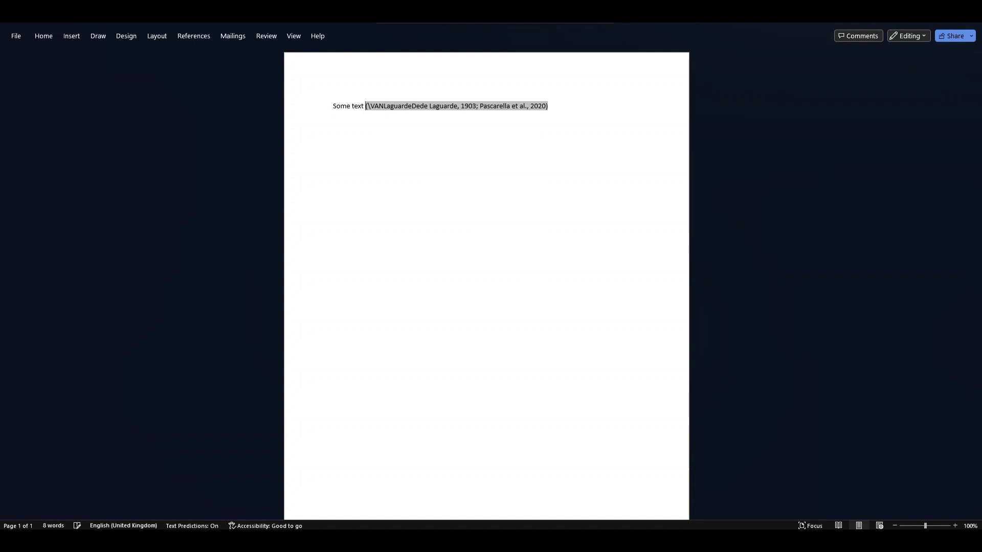
click(528, 106)
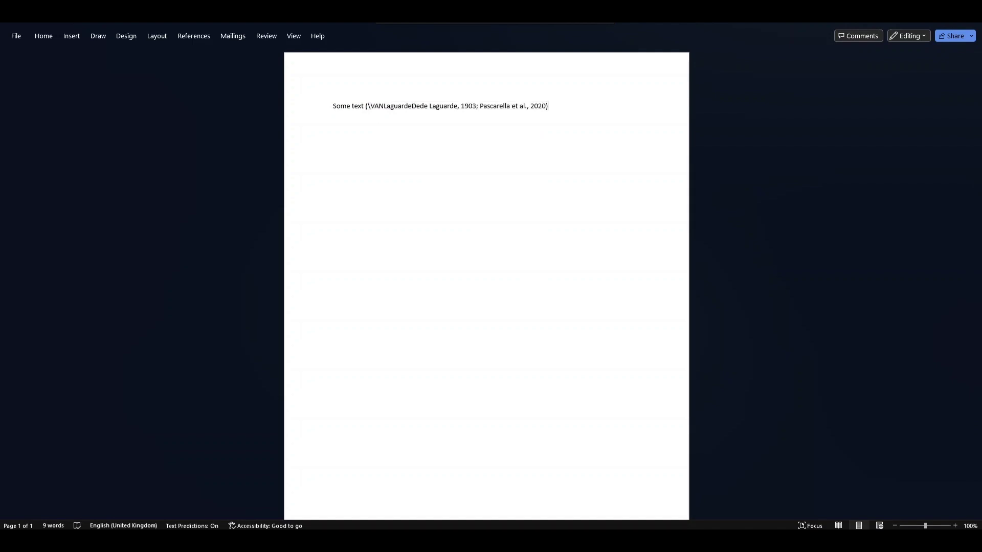
text(Re)
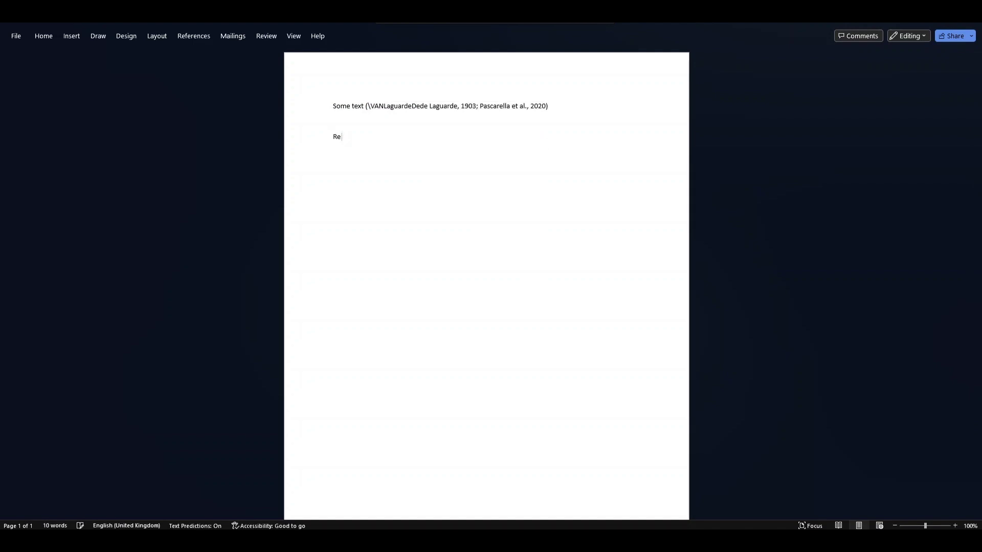
text(ferences:)
Make 'References:' a Heading 1 and insert the Mendeley bibliography on the line below
click(43, 35)
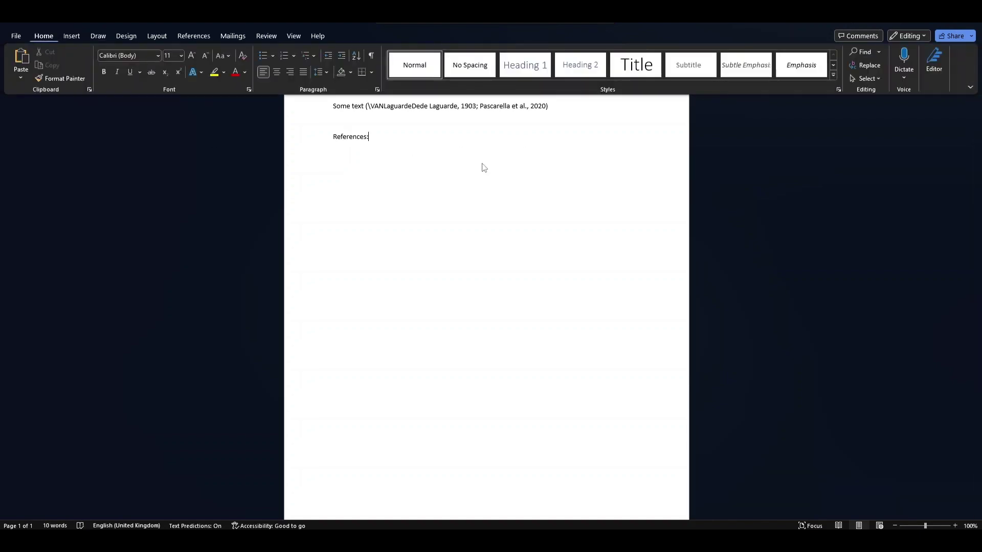
click(527, 69)
key(Return)
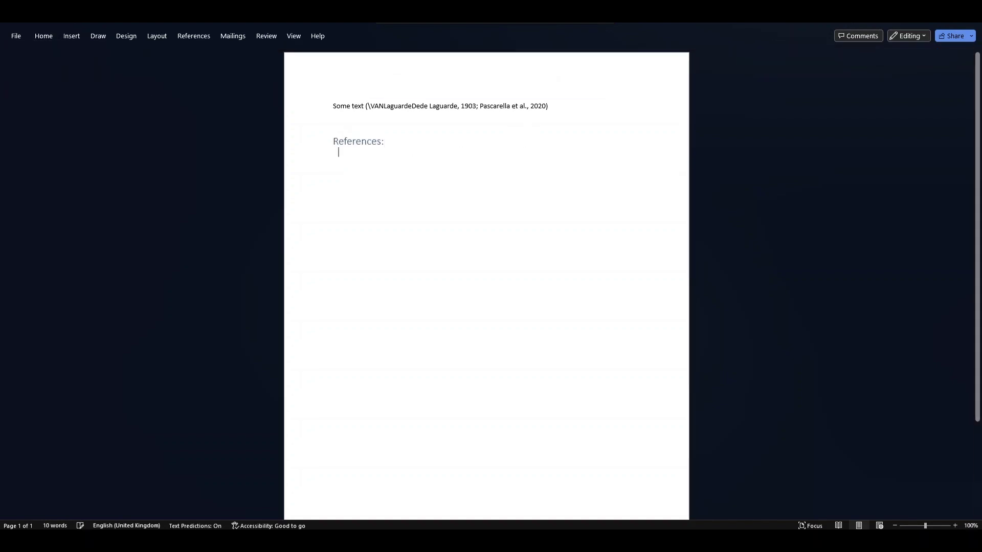
click(193, 36)
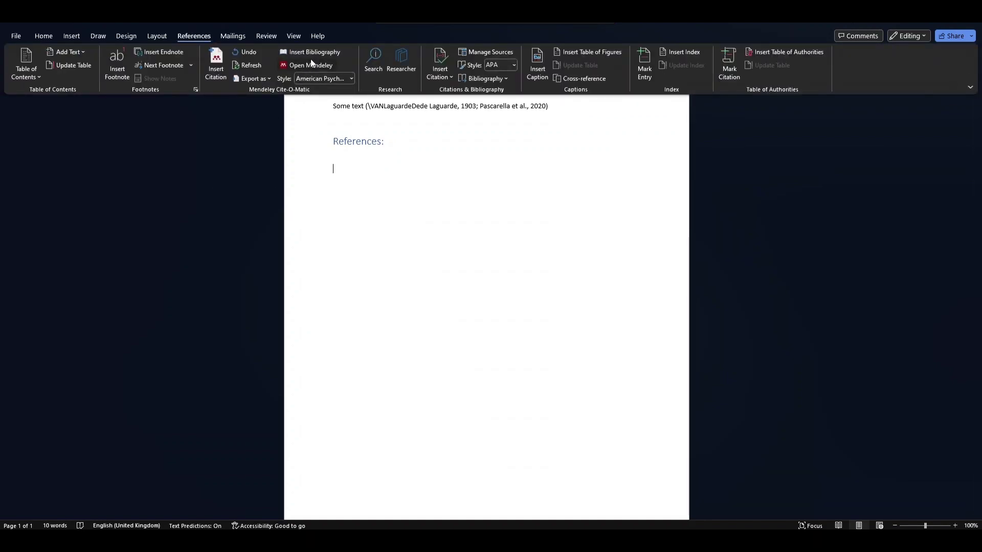
click(313, 52)
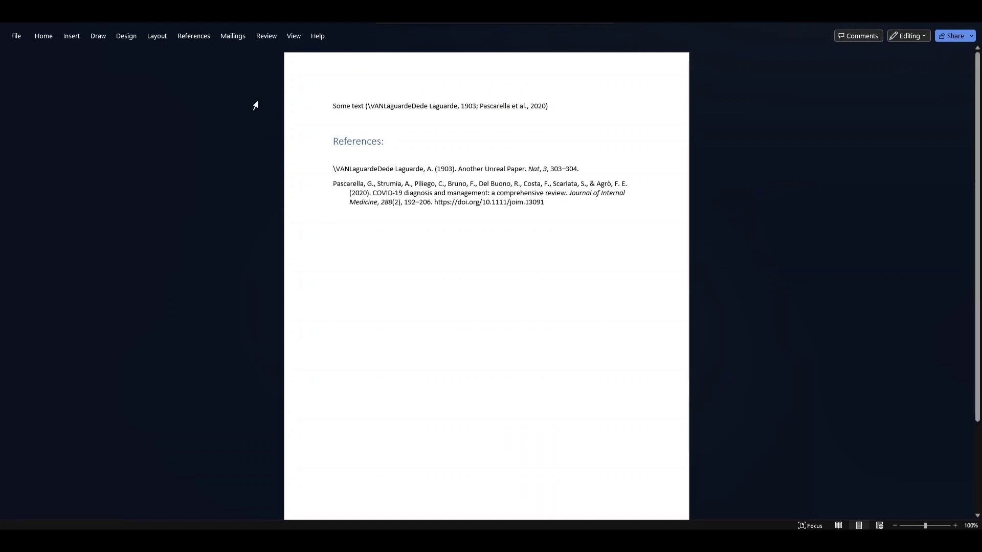
Switch the citation style to IEEE, then Nature, then Cite Them Right 12th edition - Harvard
click(181, 36)
click(326, 78)
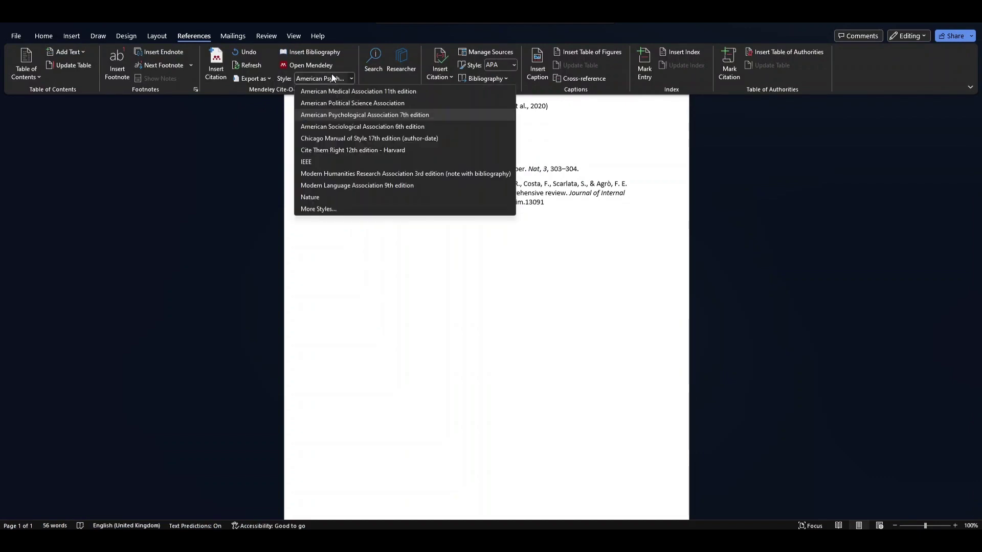
click(343, 161)
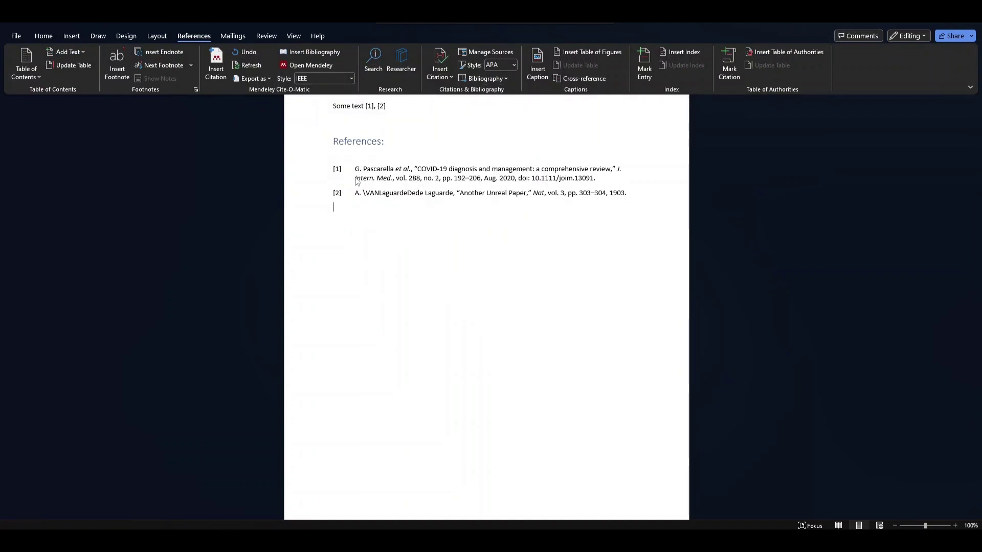
click(350, 77)
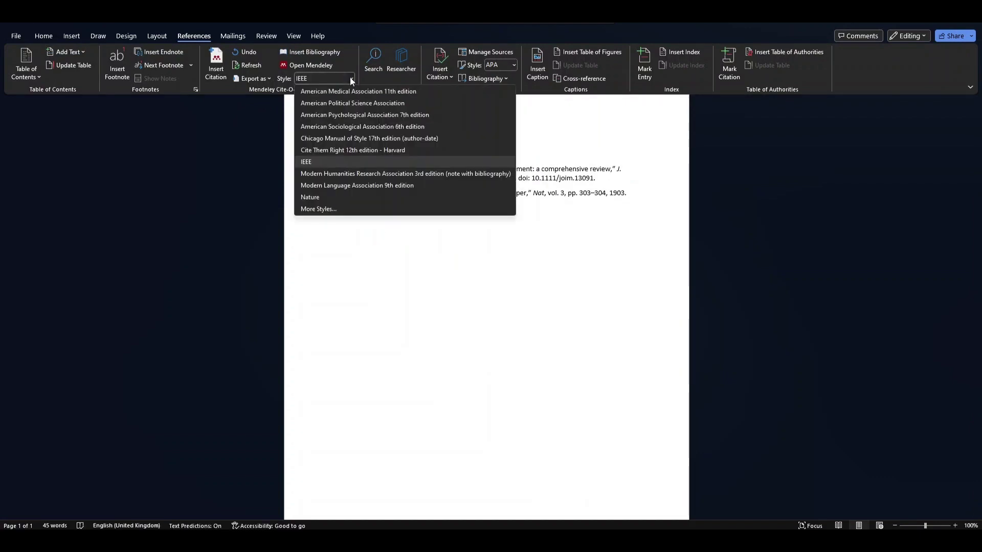
click(345, 197)
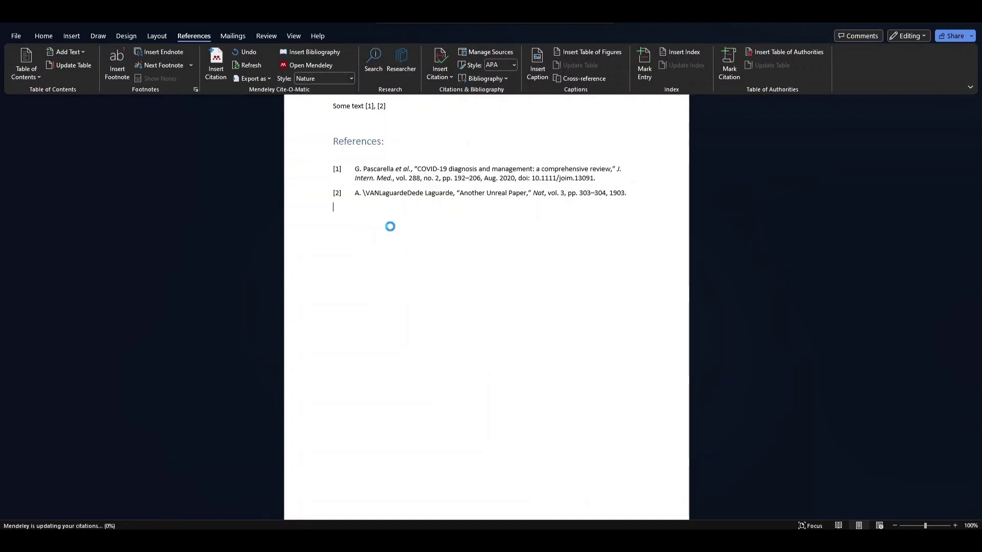
click(324, 80)
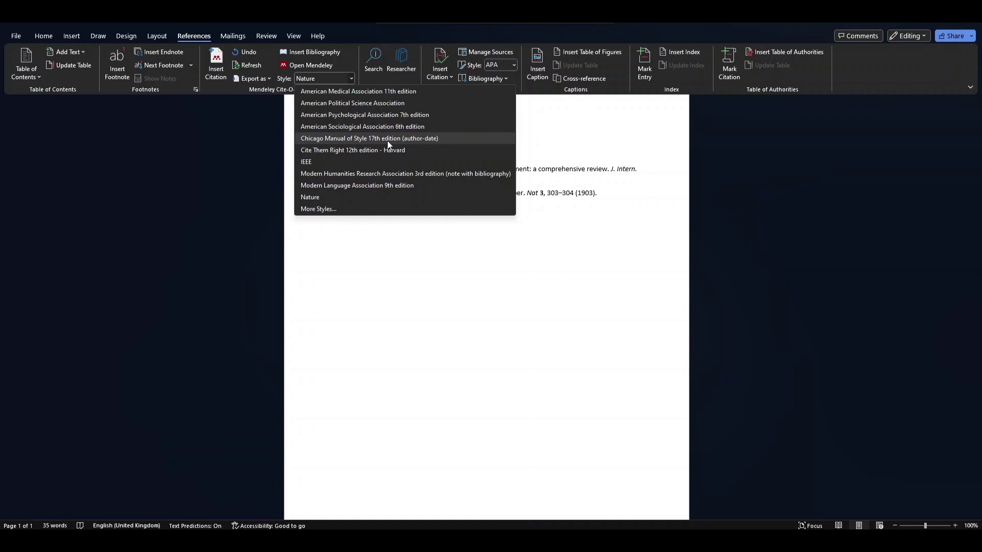
click(407, 149)
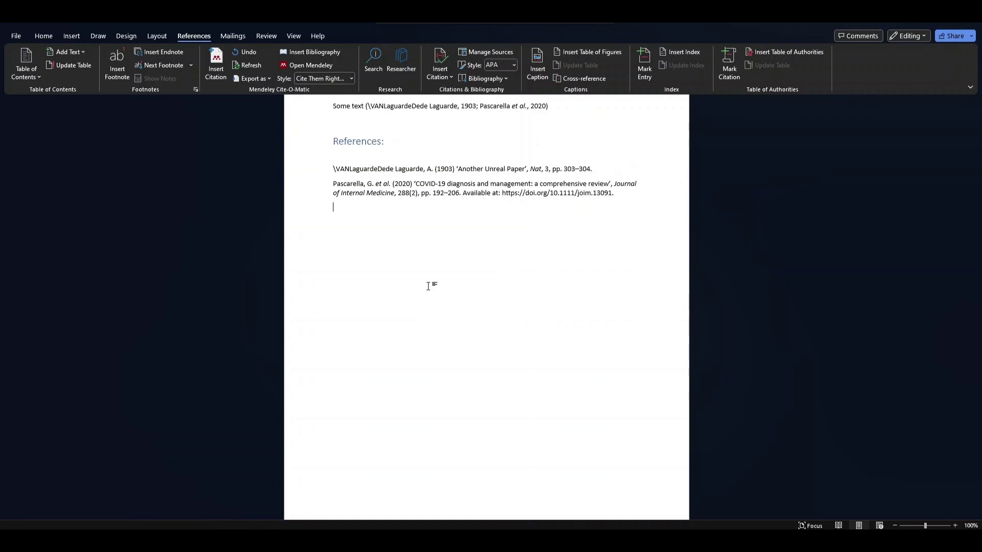
click(481, 279)
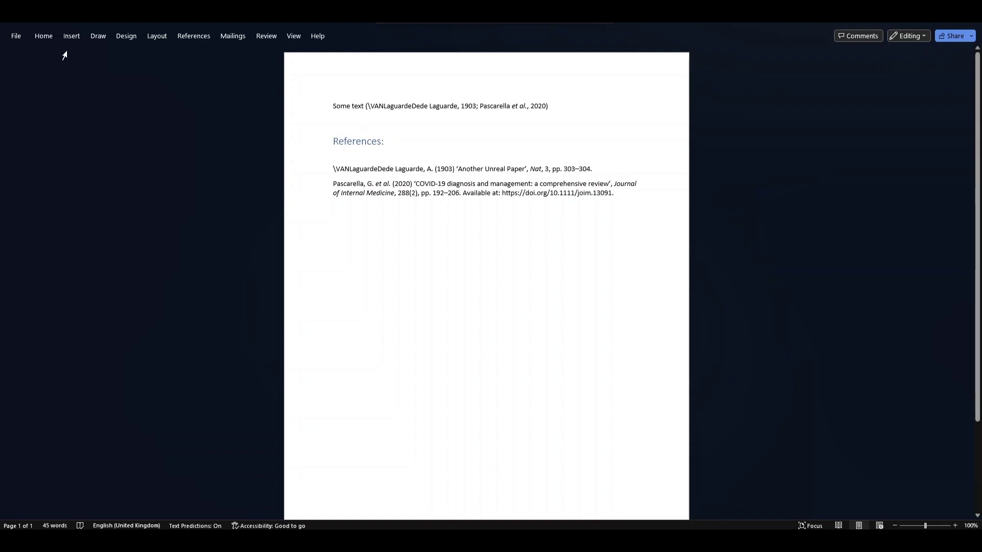
Search the Office add-ins store for 'mendeley' and add Mendeley Cite, accepting its terms
click(72, 36)
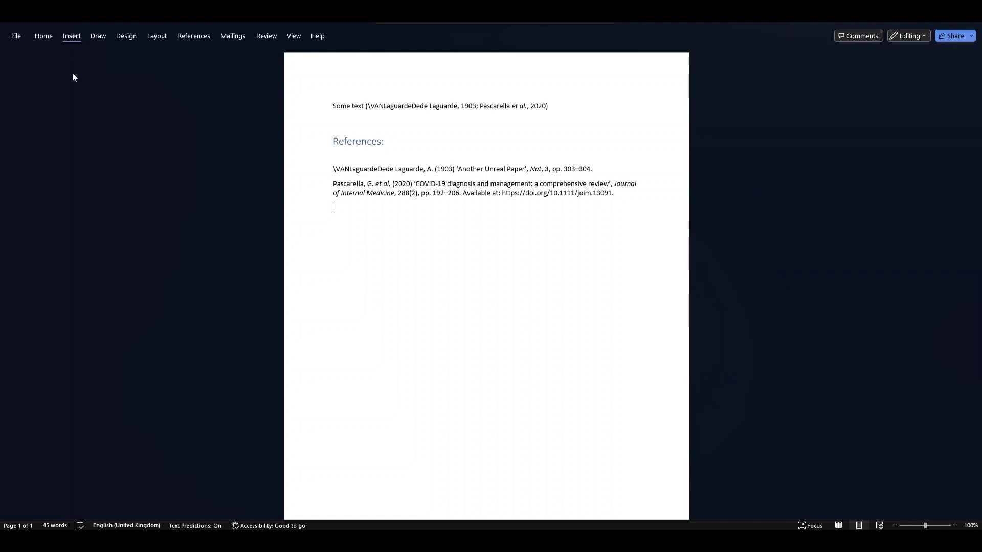
click(331, 60)
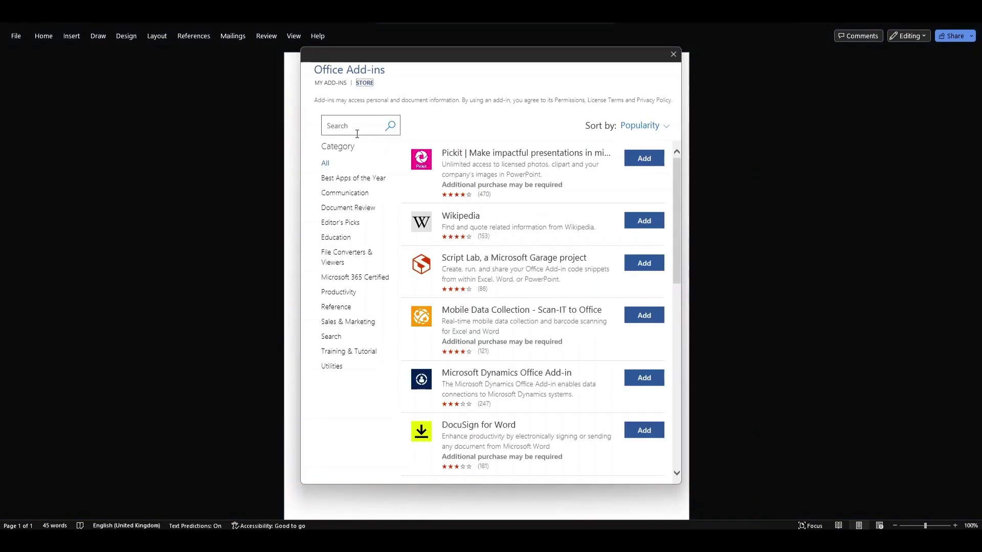
click(357, 132)
text(mendeley)
key(Return)
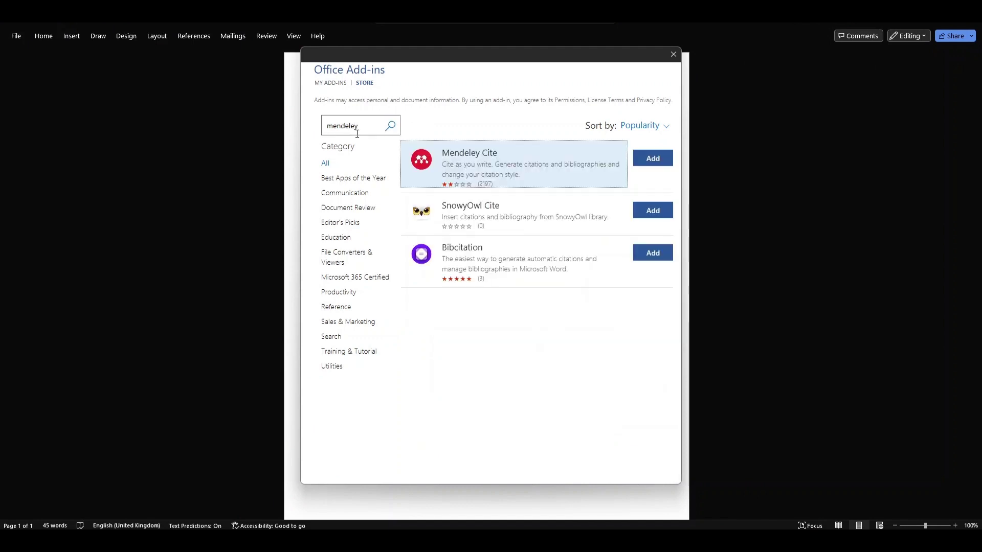
click(643, 160)
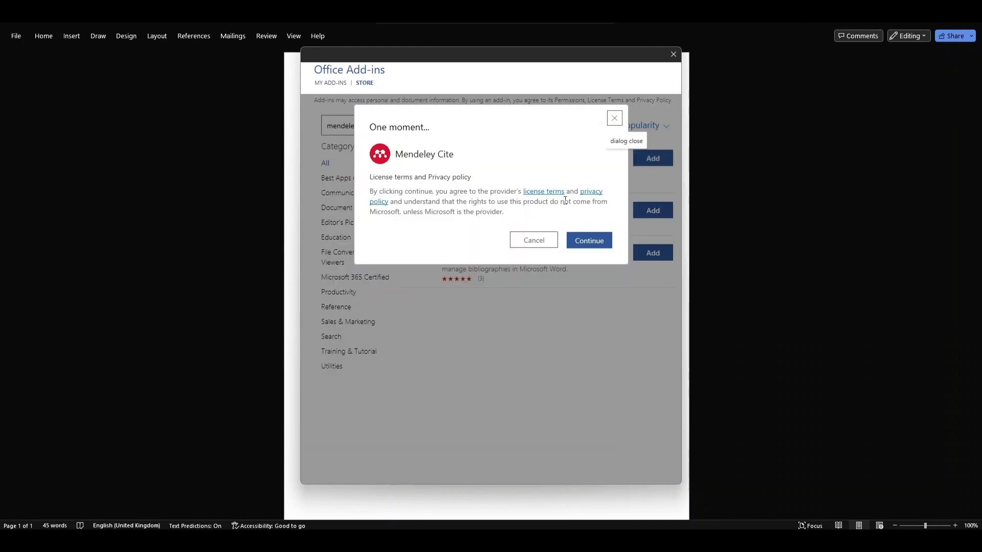
click(602, 244)
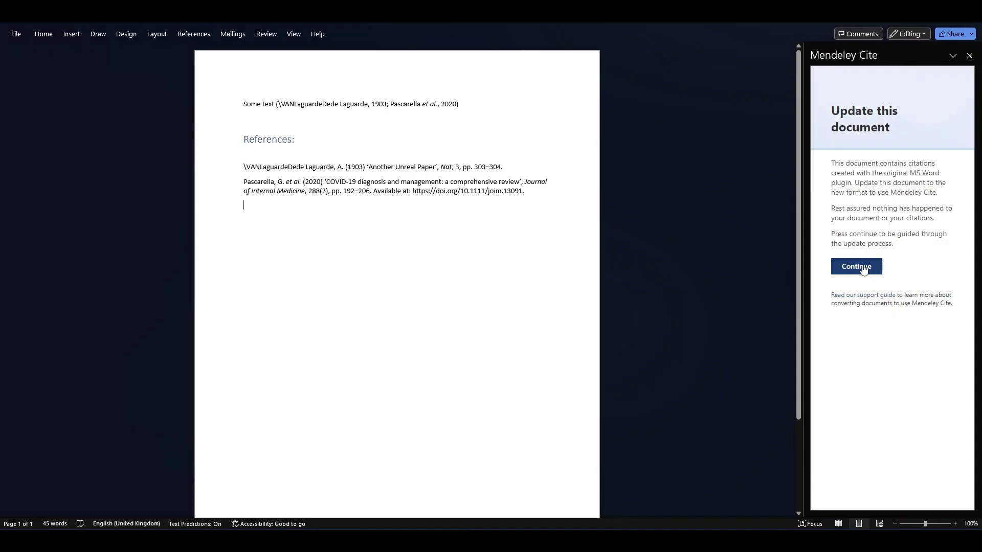
Run the Mendeley Cite update, keeping the Cite Them Right style and Track Changes off
click(863, 270)
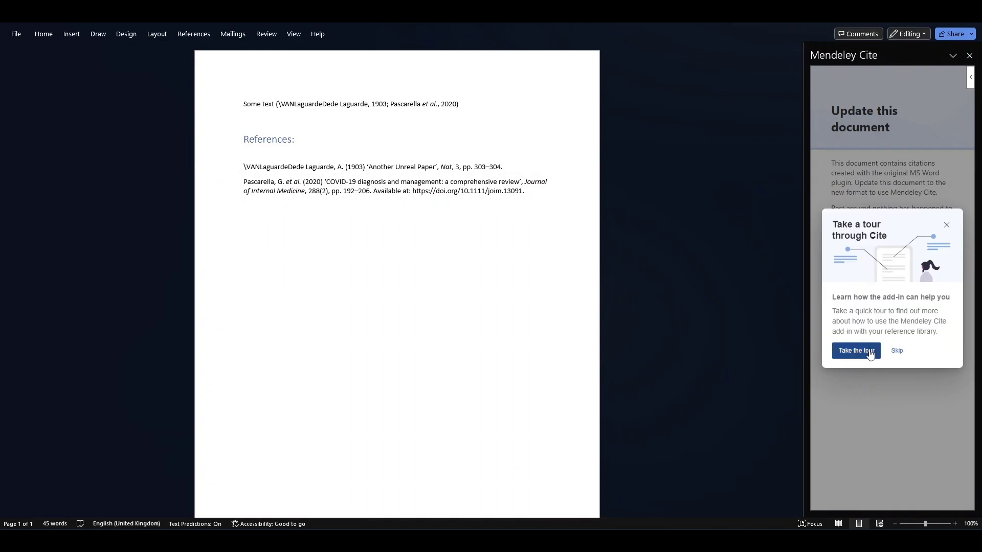
click(898, 350)
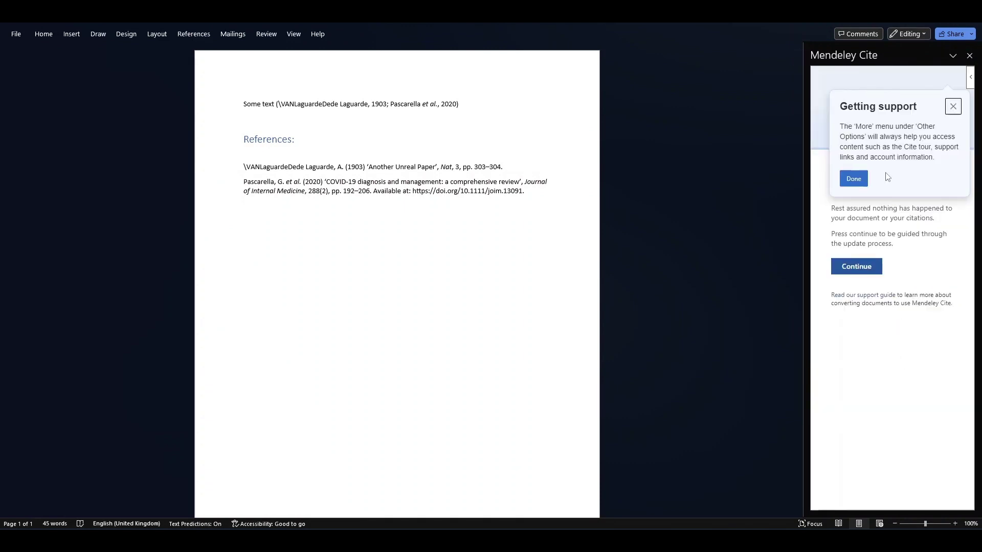
click(857, 182)
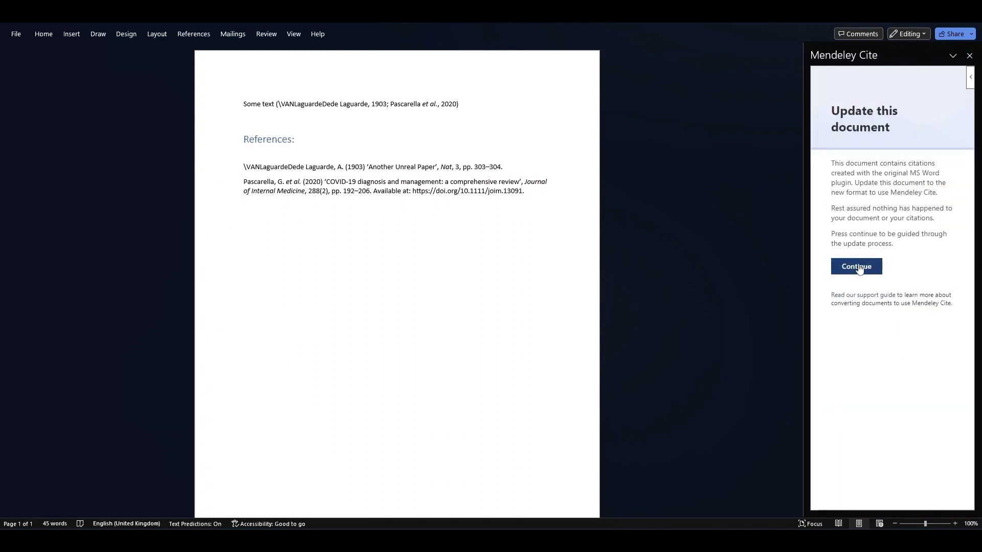
click(860, 271)
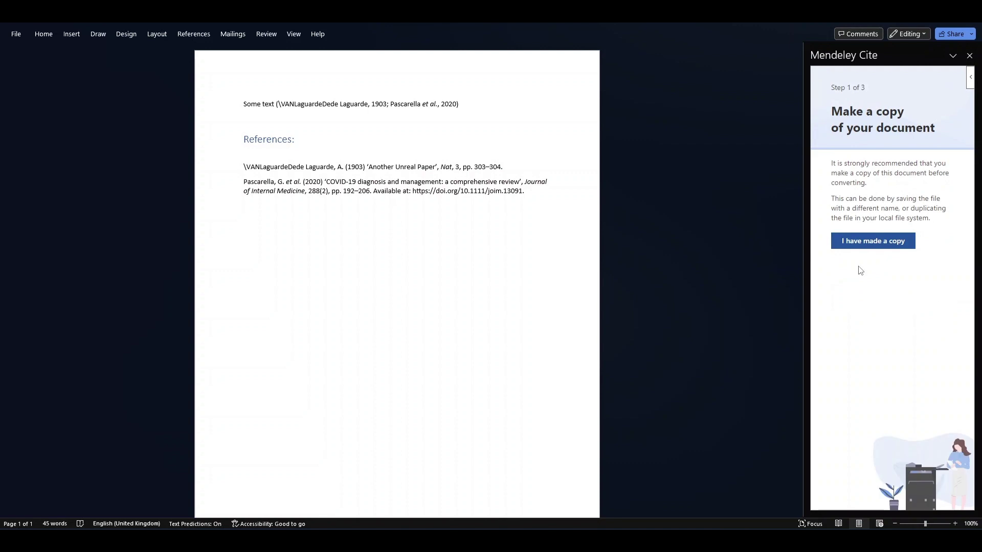
click(896, 247)
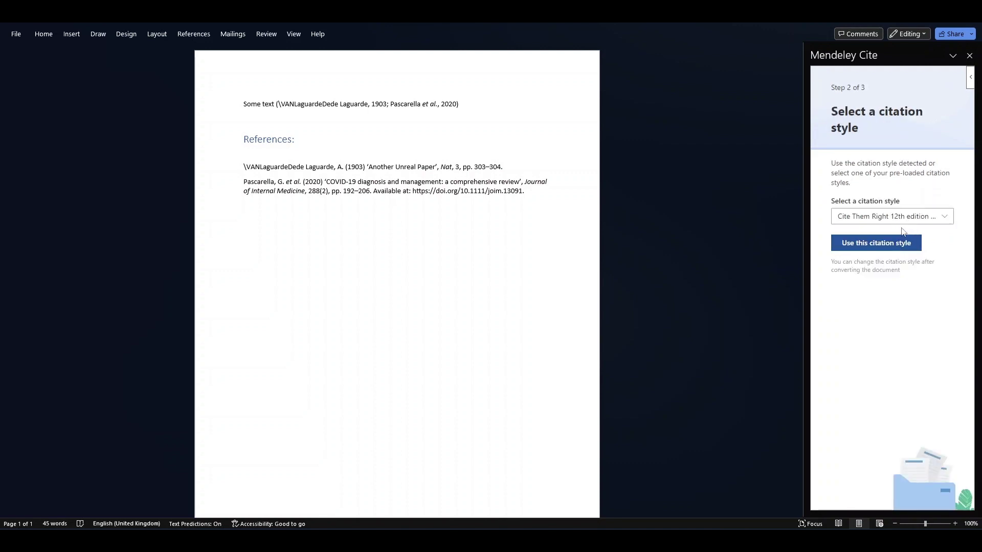
click(894, 248)
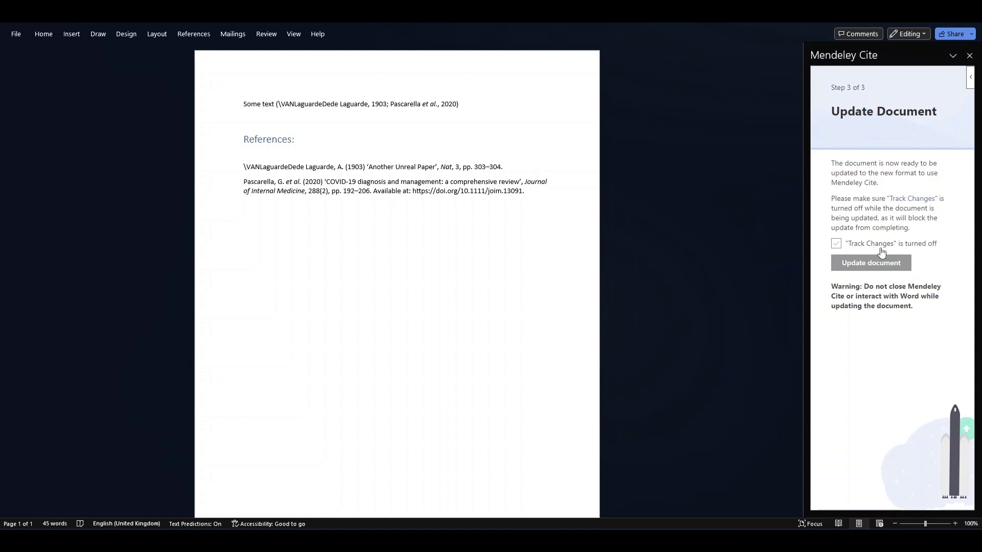
click(838, 244)
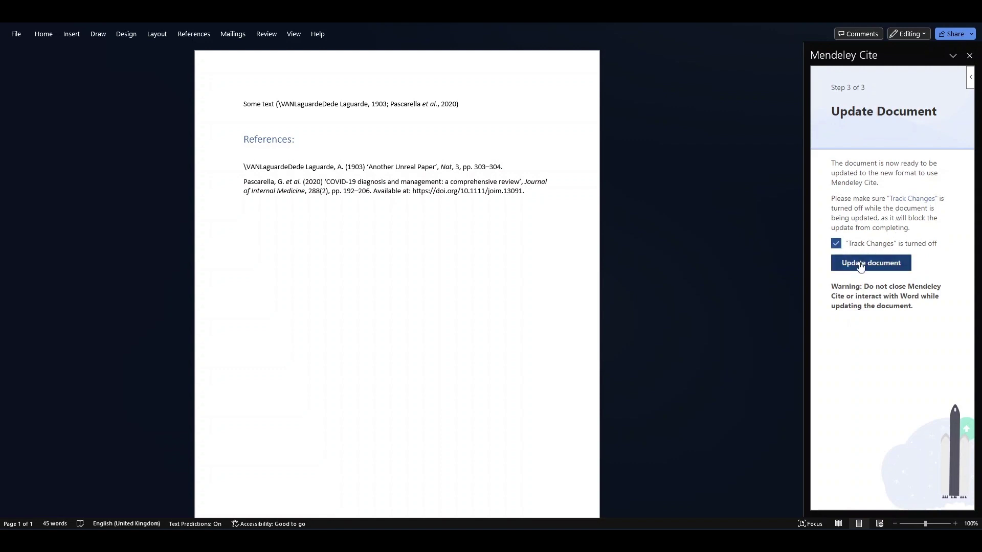
click(861, 266)
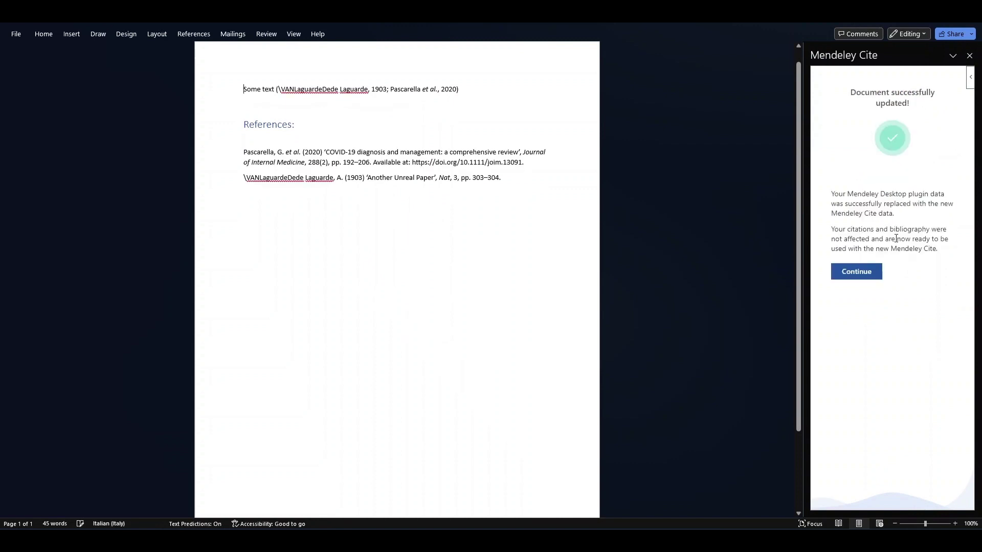
Finish the update and glance at the reference collections list in Mendeley Cite
click(877, 276)
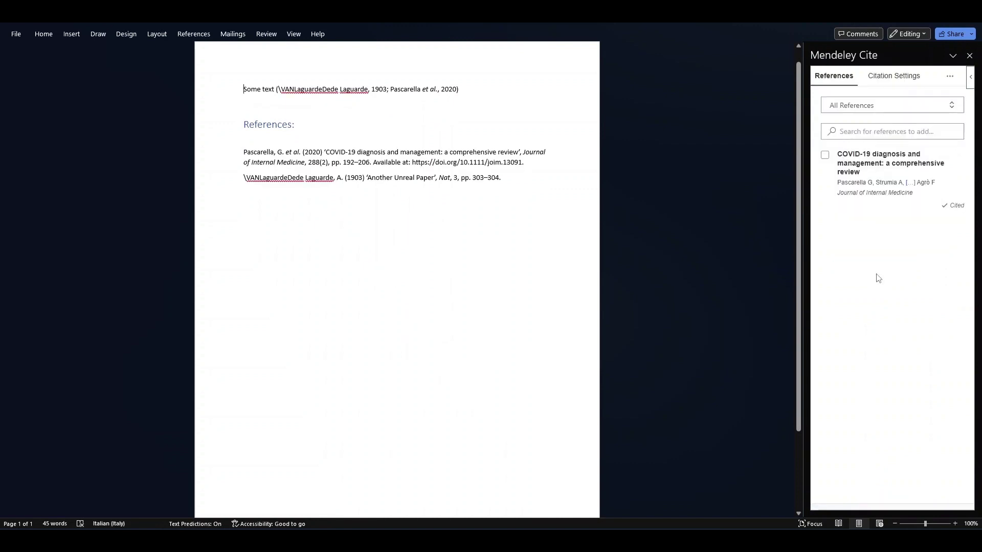
click(943, 106)
click(827, 88)
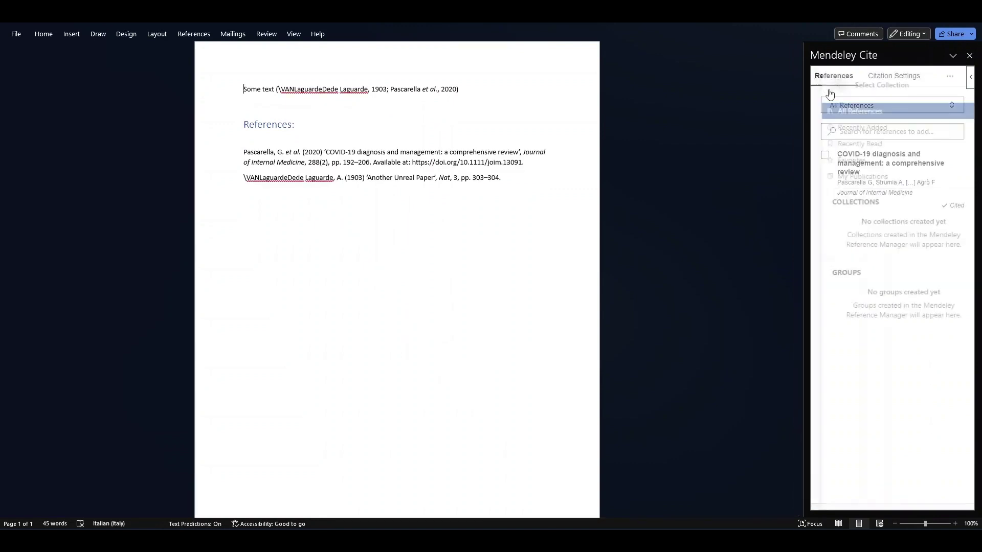
Change the citation style to Vancouver and return to the References list
click(901, 86)
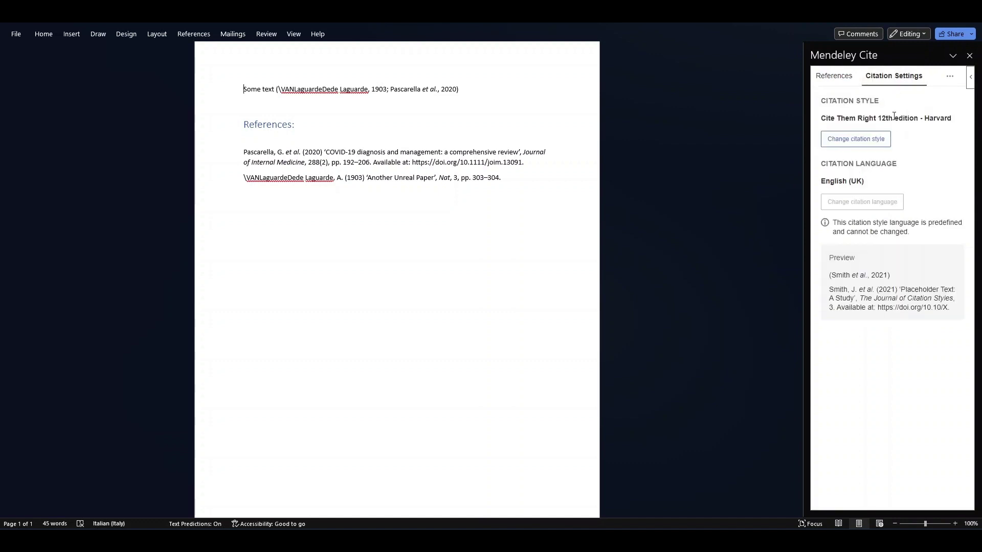
click(874, 142)
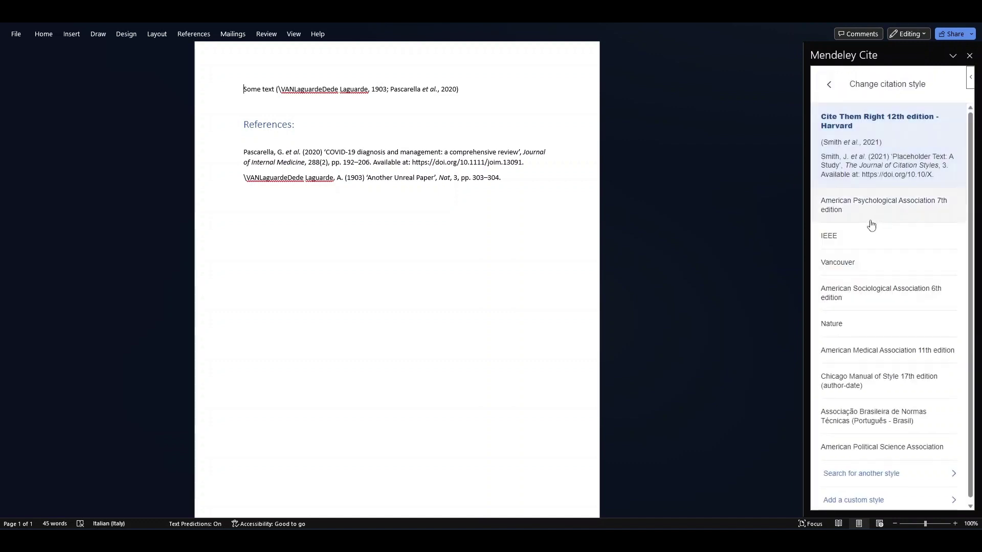
click(886, 262)
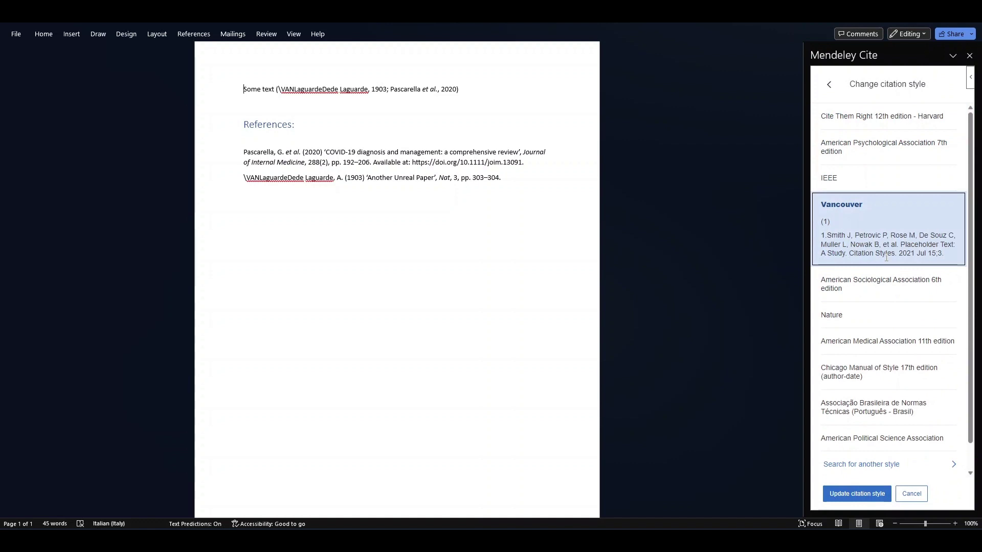
click(868, 494)
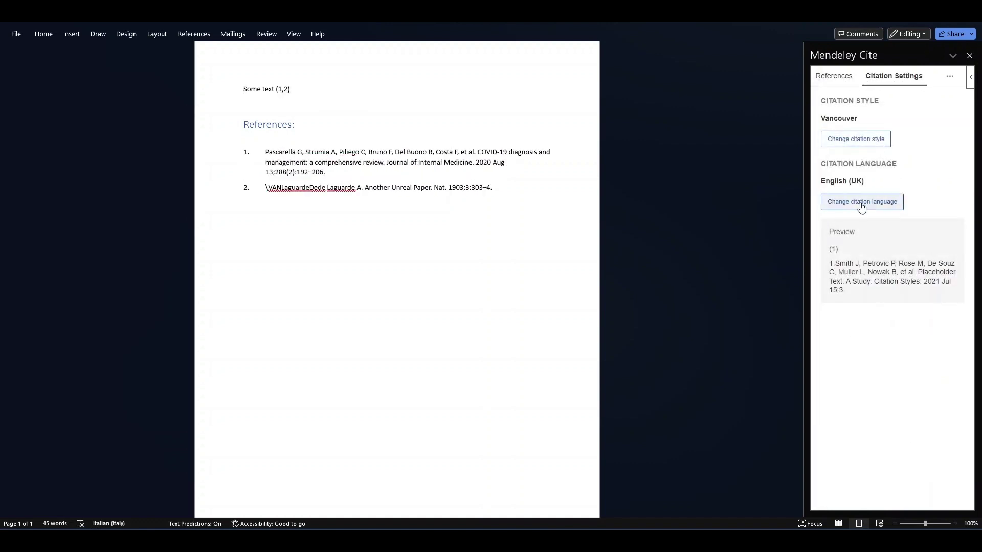
click(833, 77)
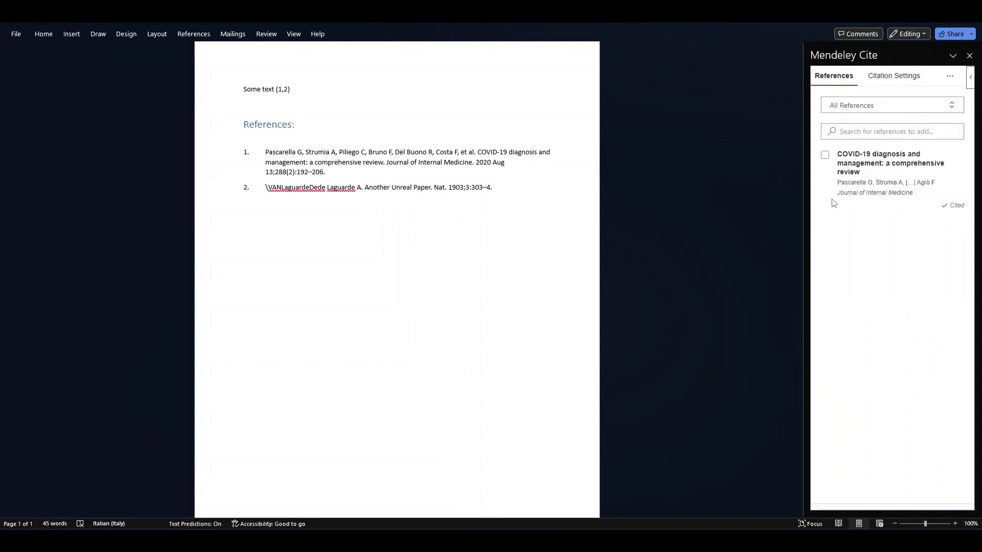